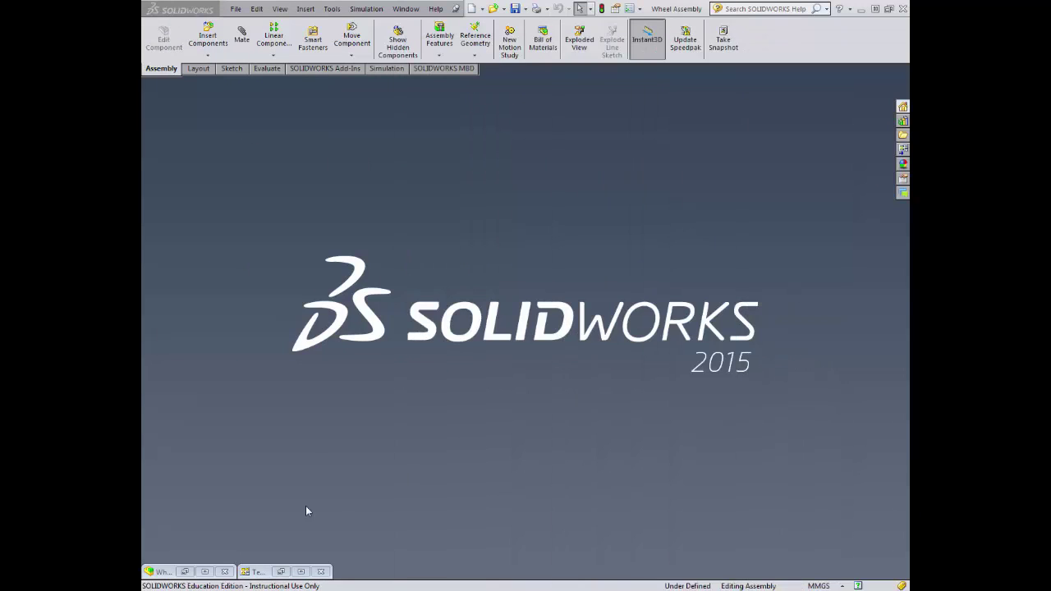
- Examine the Wheel Assembly model from several angles and the TemplateV1 drawing with its title block
left_click(205, 572)
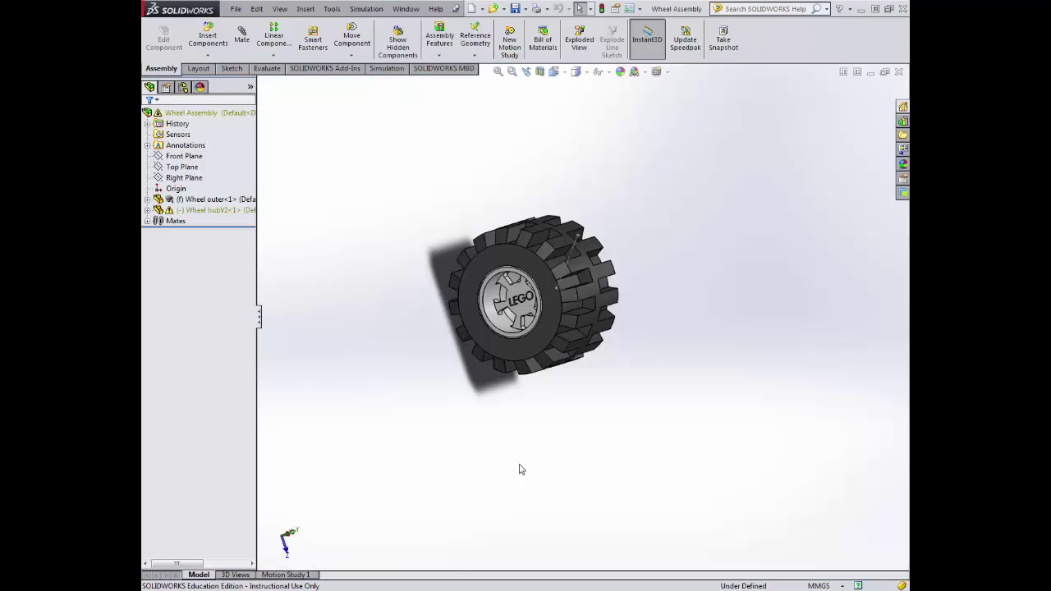
middle_click_drag(442, 364, 510, 412)
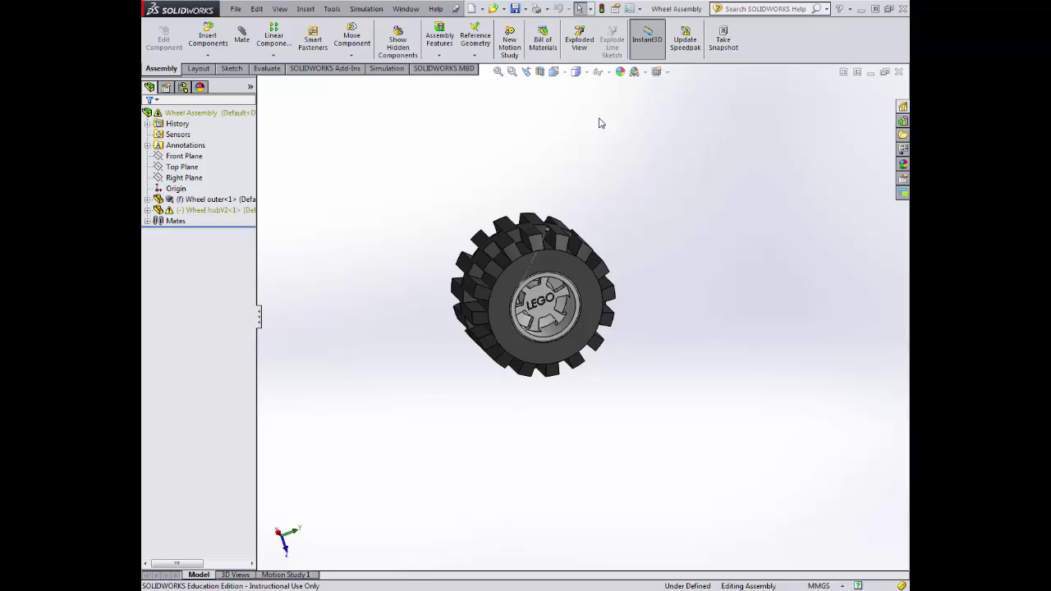
left_click(871, 74)
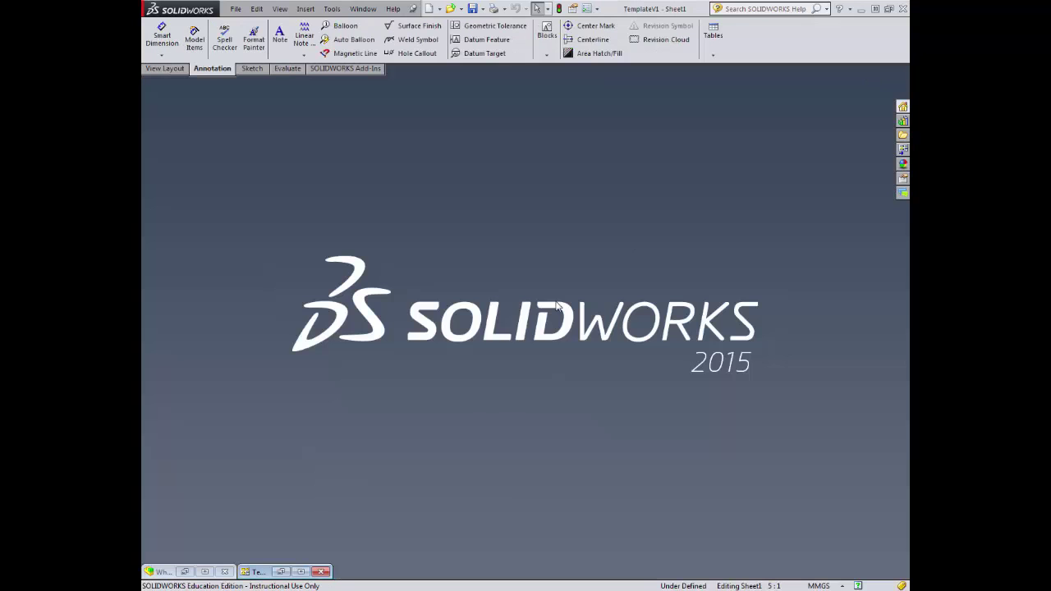
left_click(301, 574)
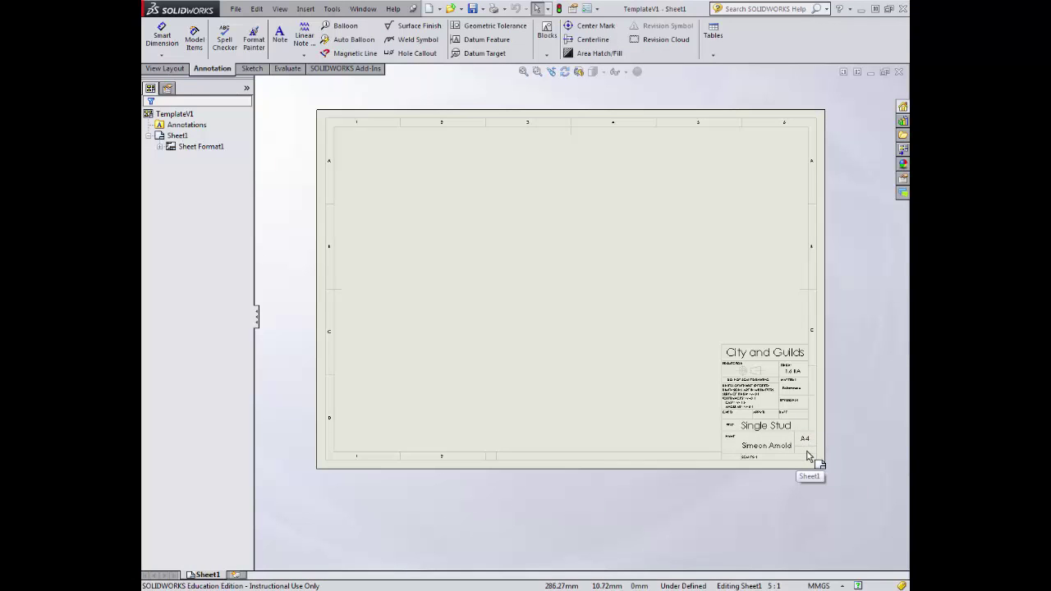
- Create a new drawing with the A3 (ANSI) Landscape sheet format, without inserting a model view
left_click(236, 8)
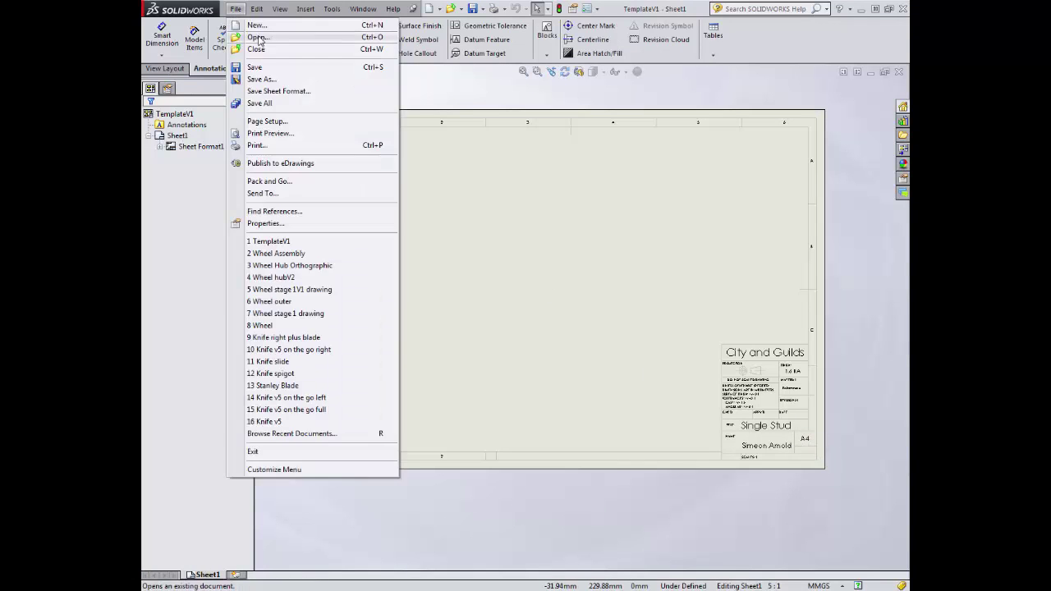
left_click(258, 25)
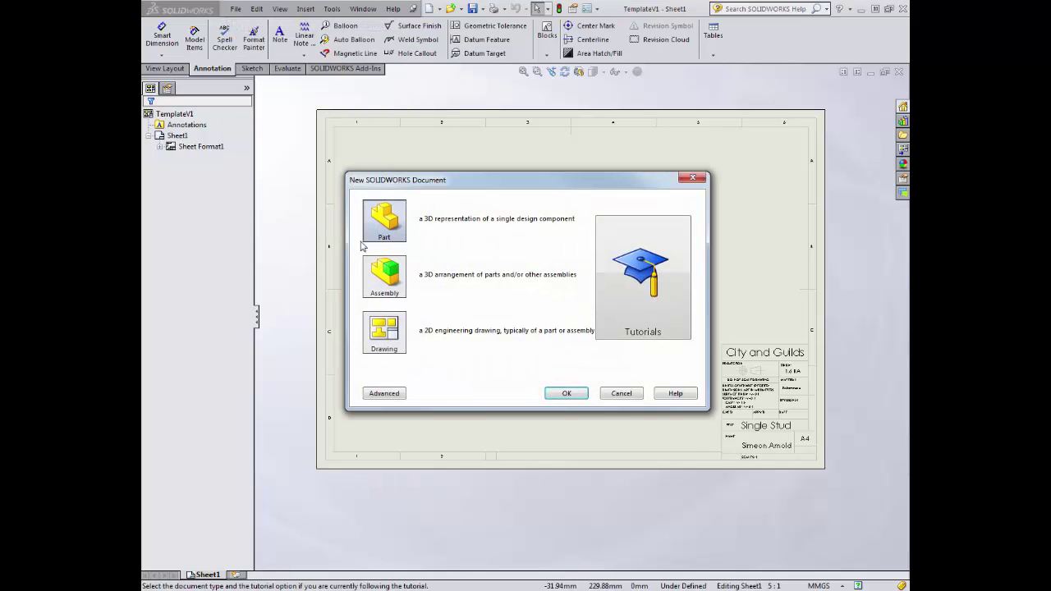
left_click(392, 335)
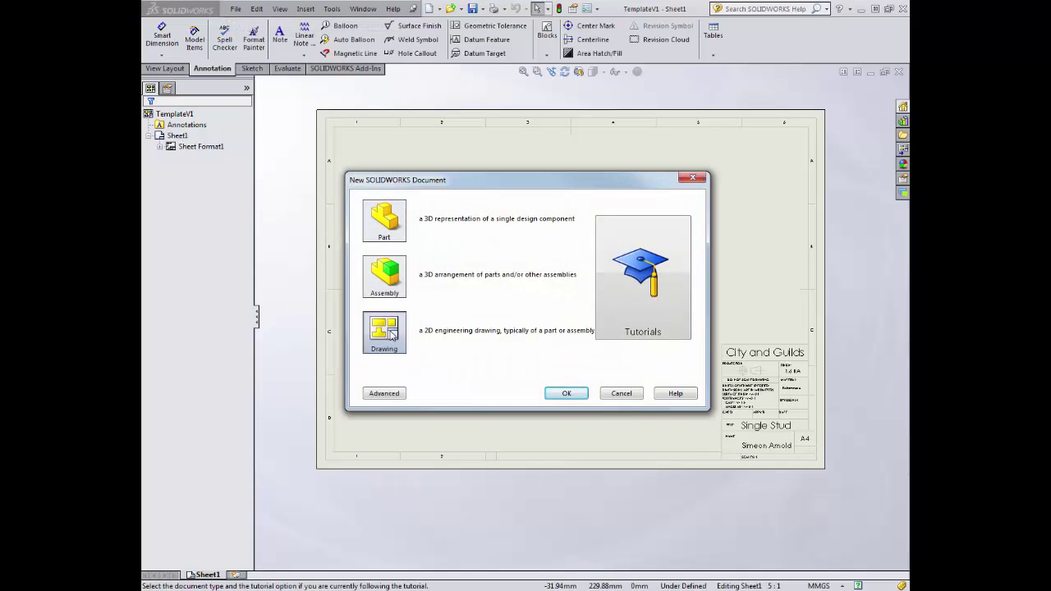
left_click(566, 393)
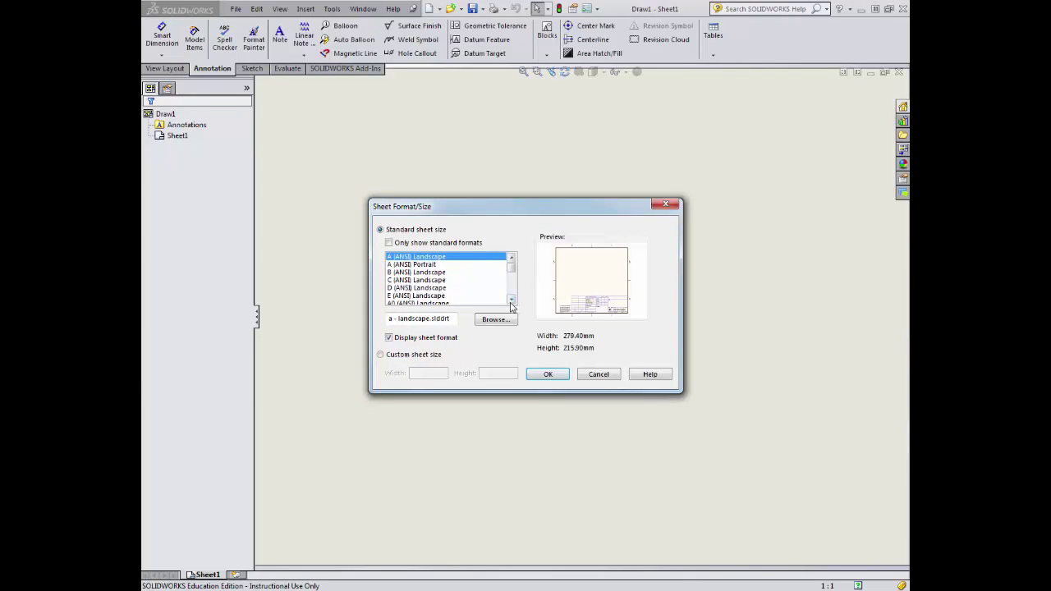
left_click(510, 300)
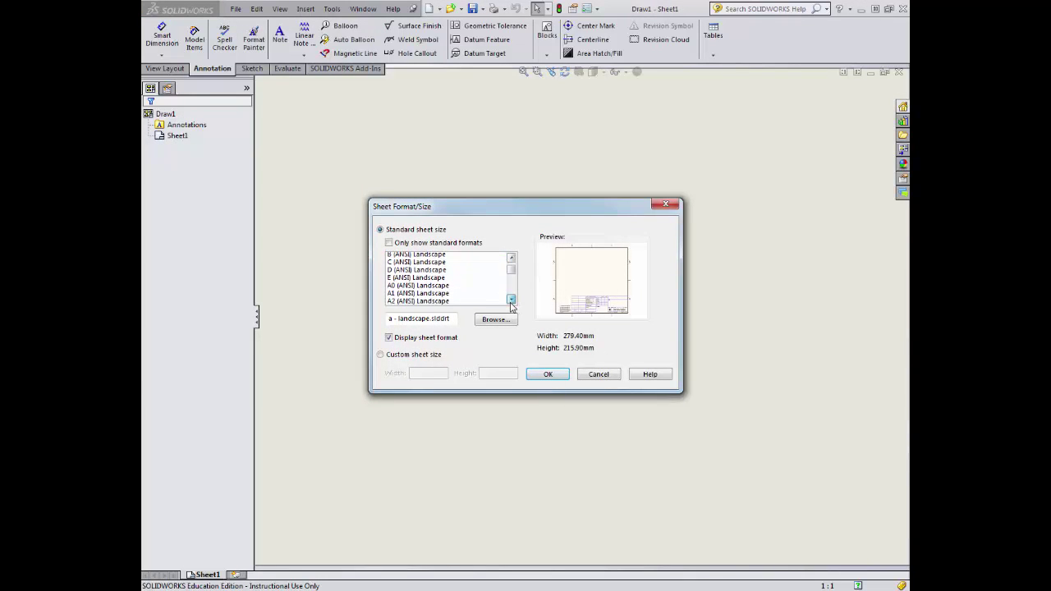
left_click(420, 289)
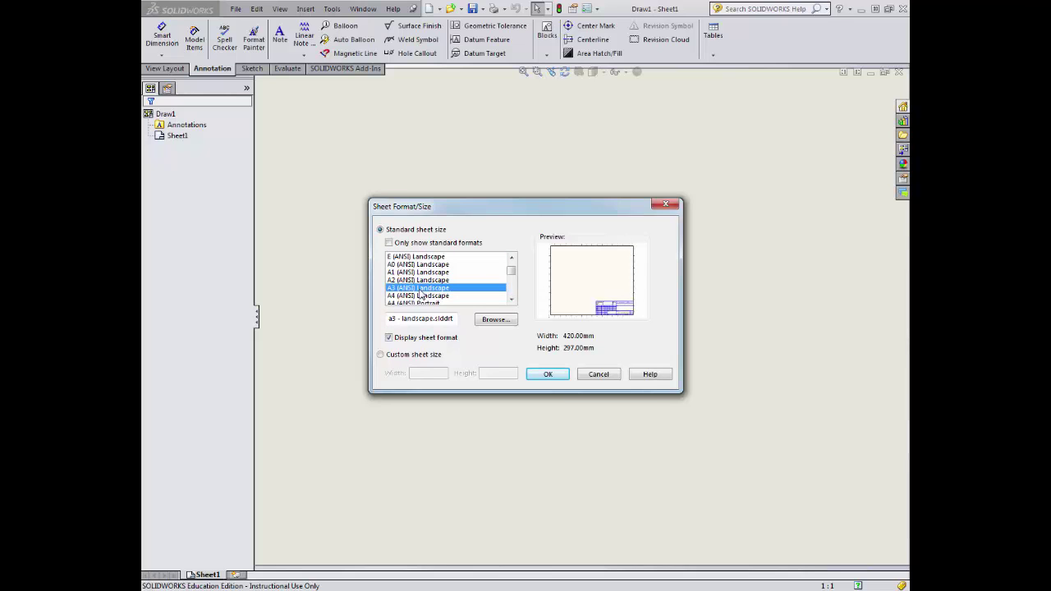
left_click(547, 374)
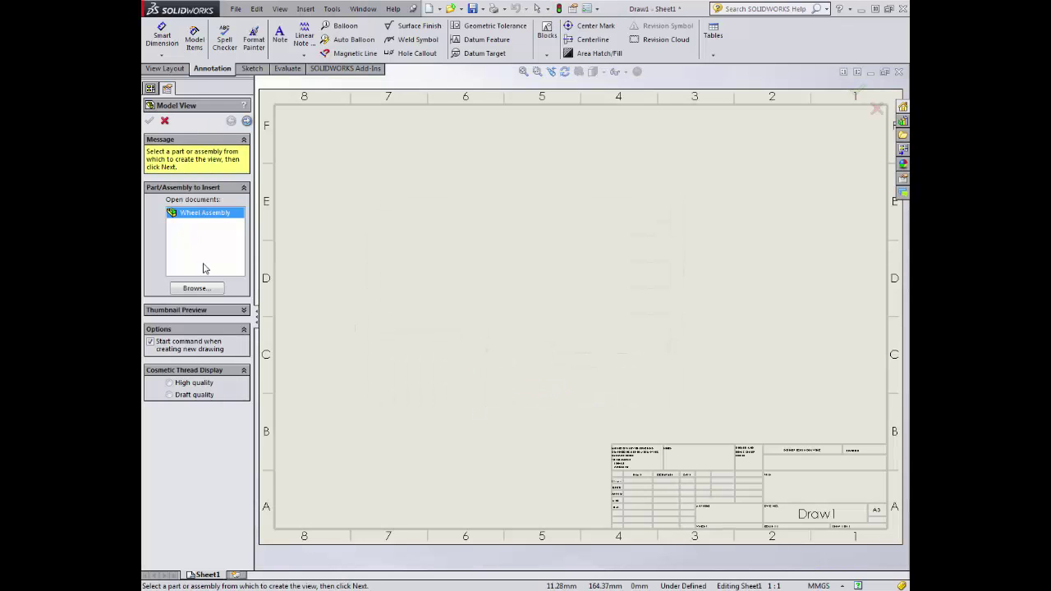
left_click(164, 121)
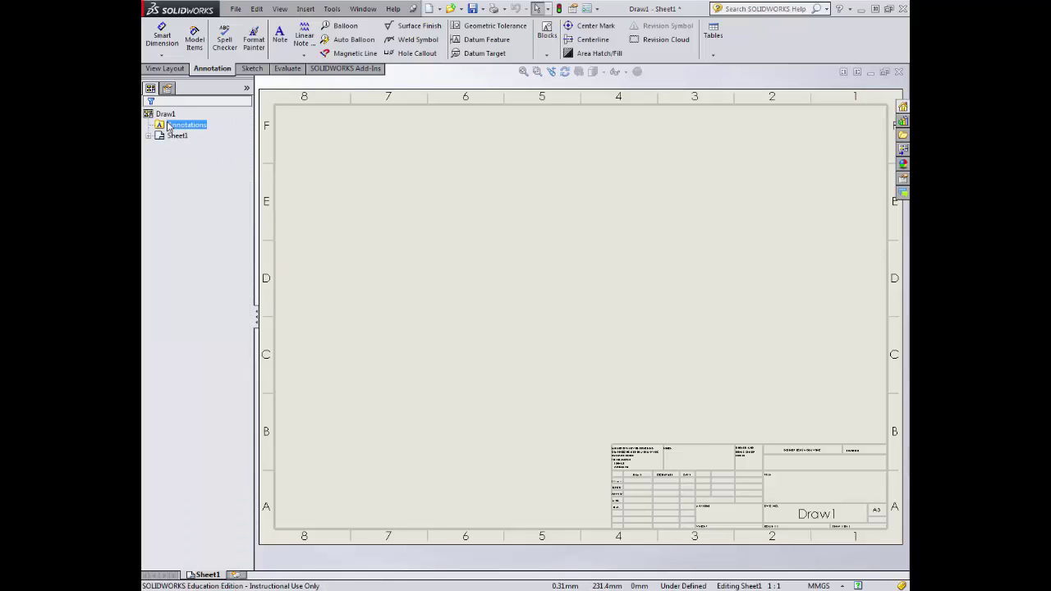
- Edit the new drawing's sheet format and delete the whole default title block
key("f")
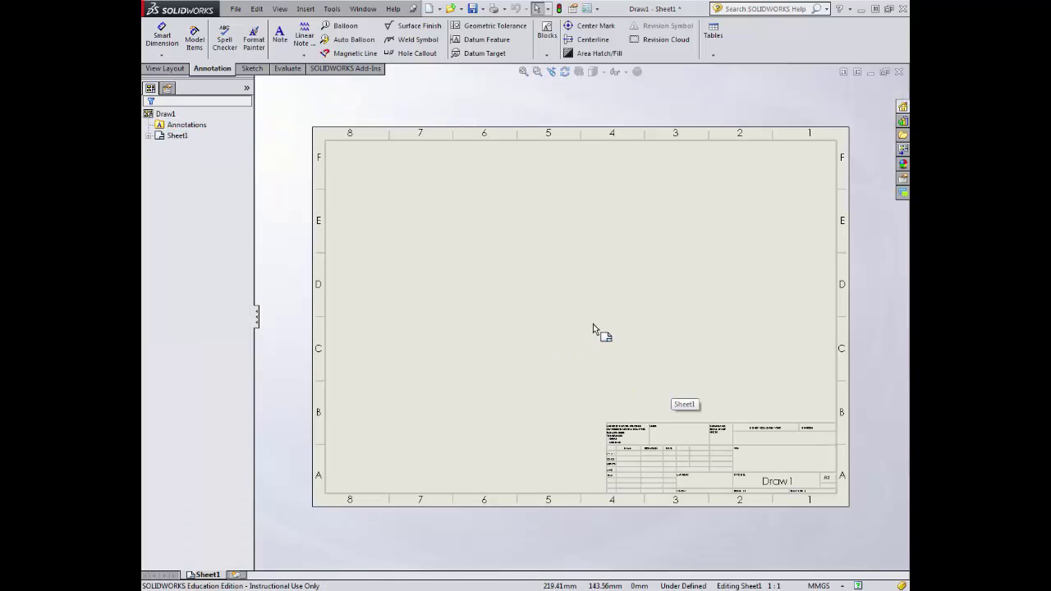
right_click(593, 328)
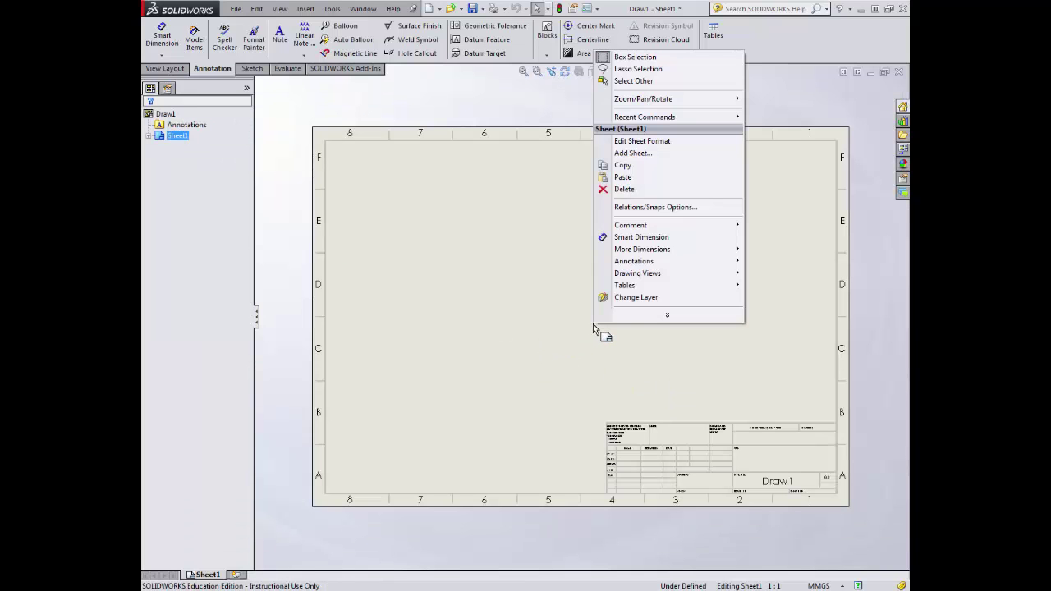
left_click(642, 140)
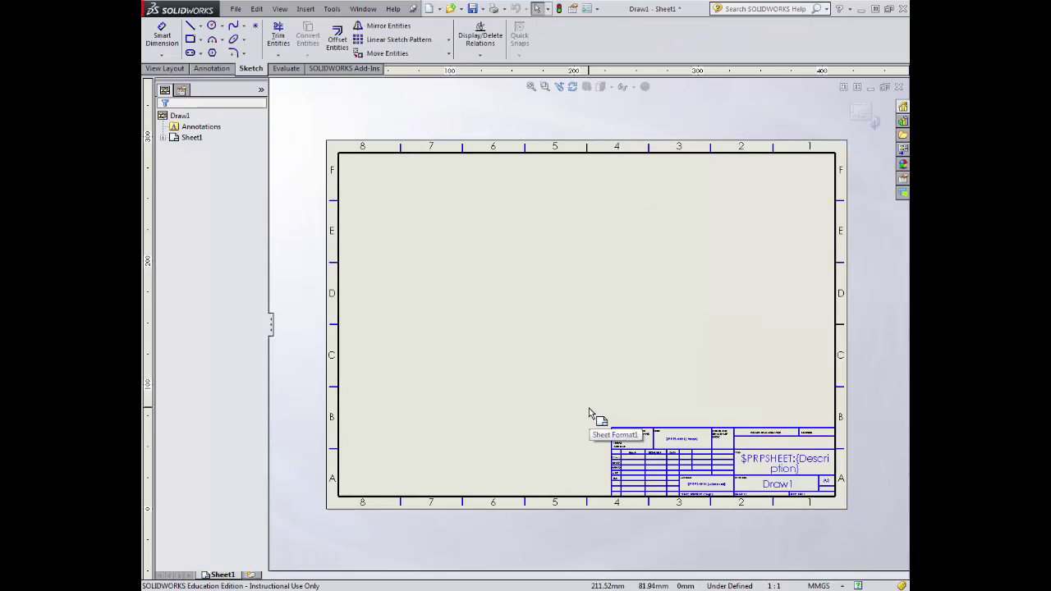
left_click_drag(589, 408, 836, 503)
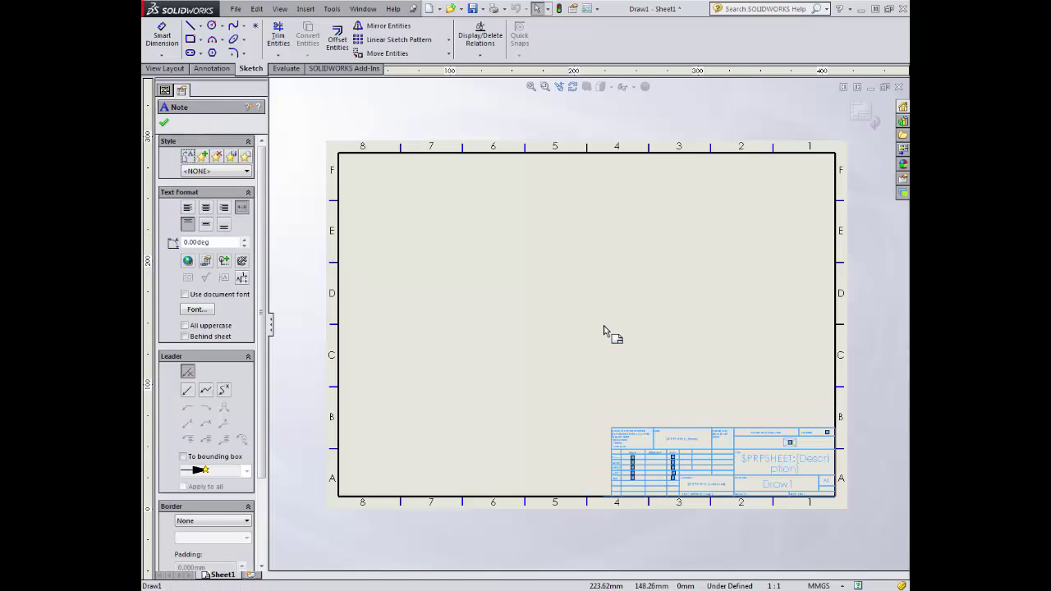
key("Delete")
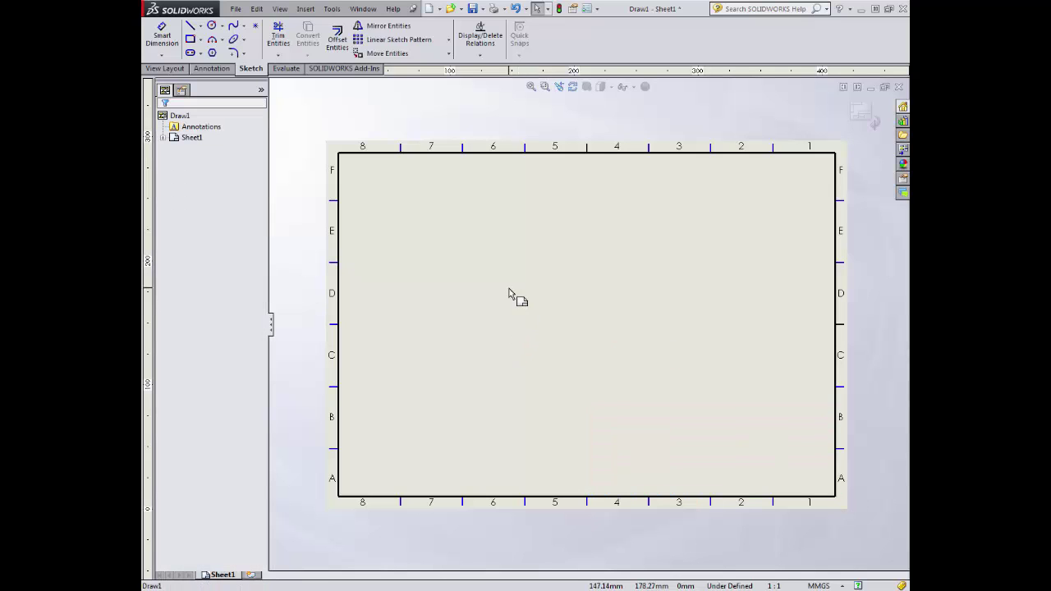
- Open TemplateV1's sheet format for editing and copy its complete City and Guilds title block
left_click(868, 87)
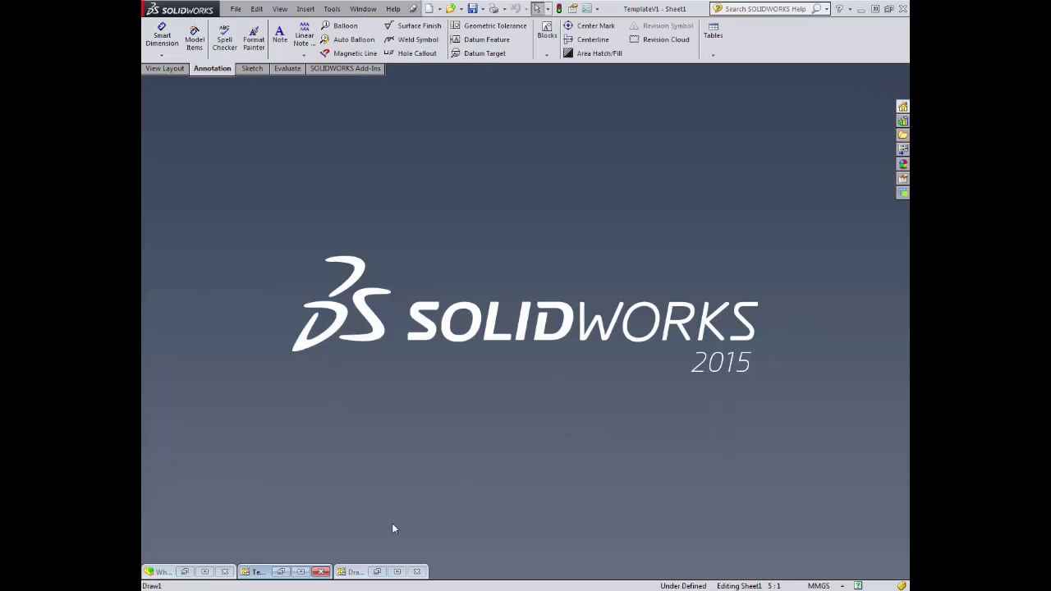
left_click(281, 572)
right_click(569, 353)
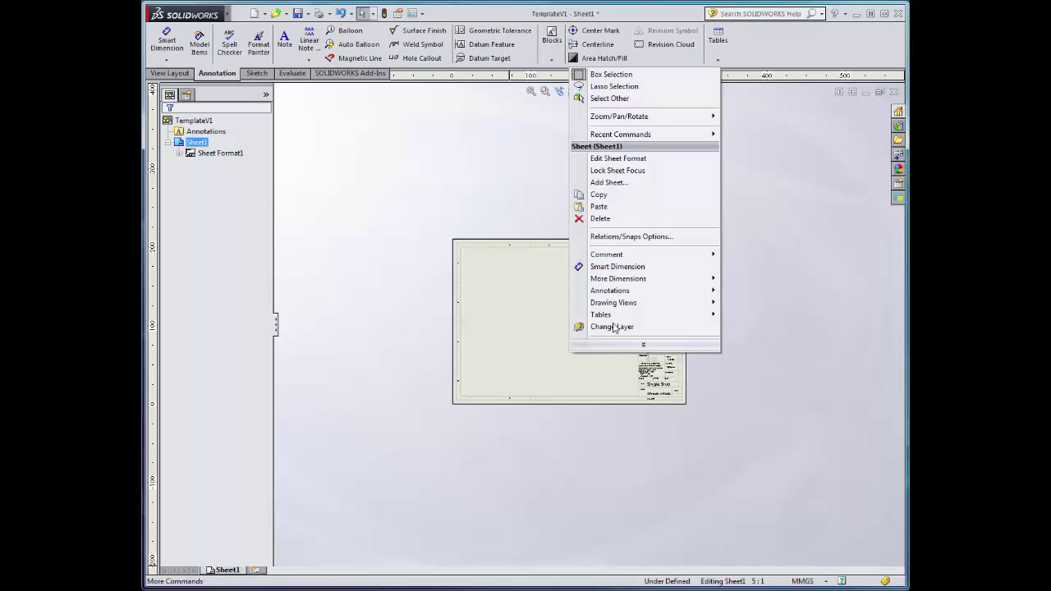
left_click(618, 158)
scroll(657, 361, "down", 5)
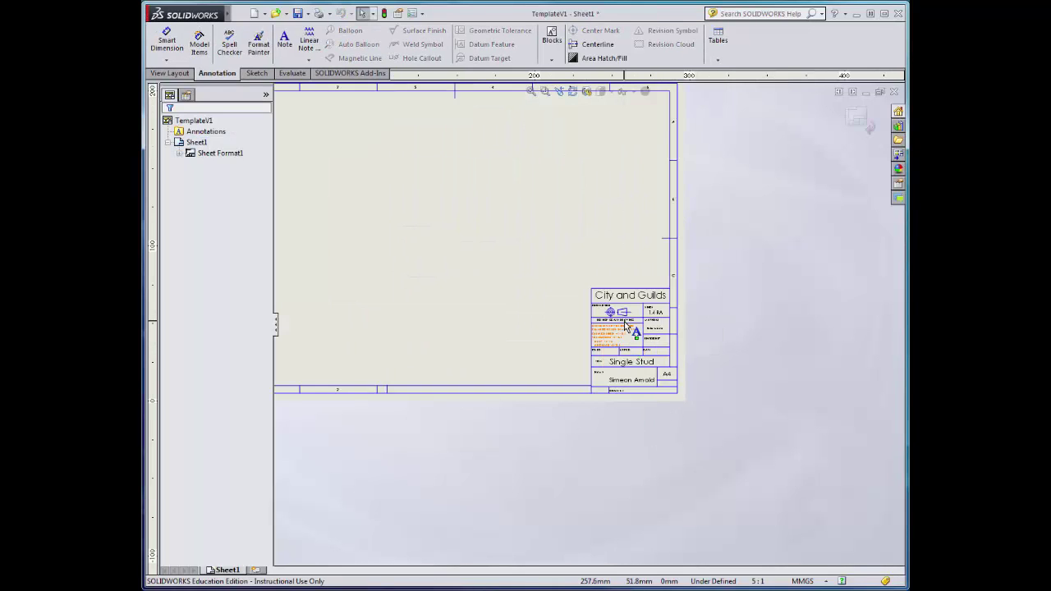
scroll(624, 323, "down", 3)
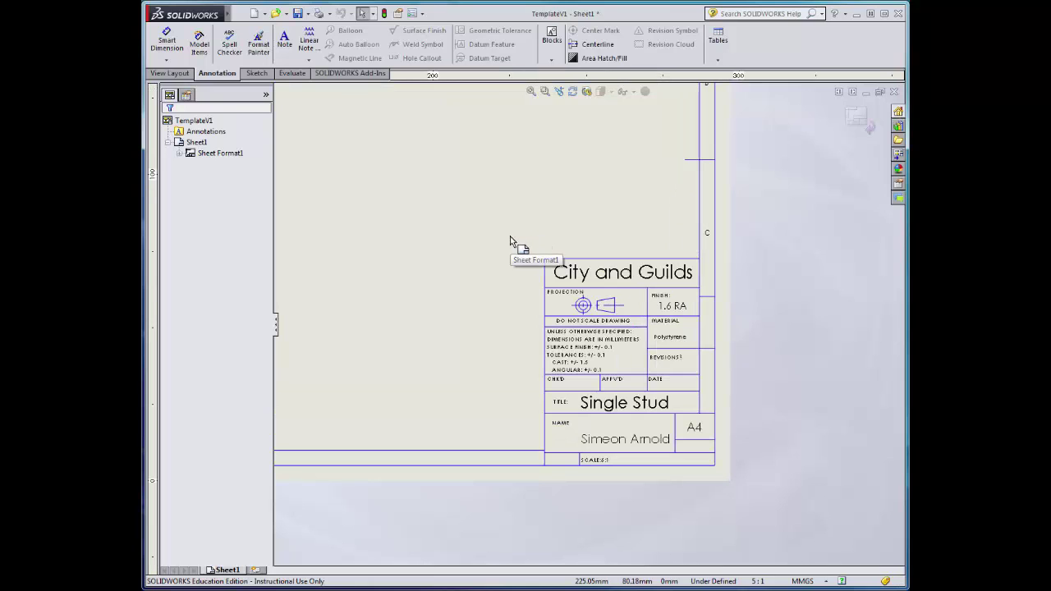
left_click_drag(509, 236, 720, 475)
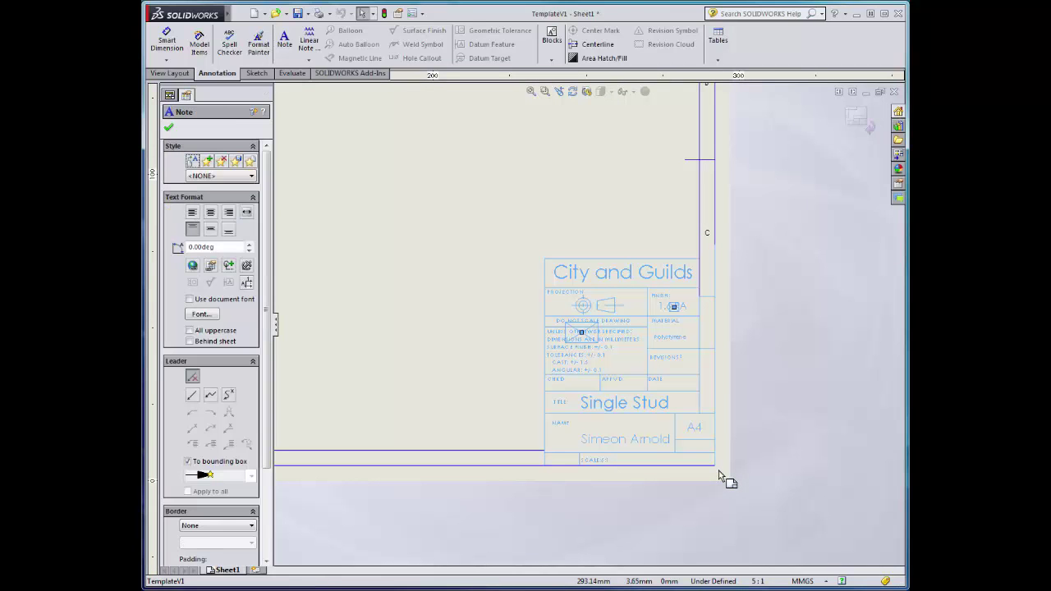
- Paste the copied title block into the Draw1 sheet format and place it towards the sheet's lower-right corner
left_click(865, 92)
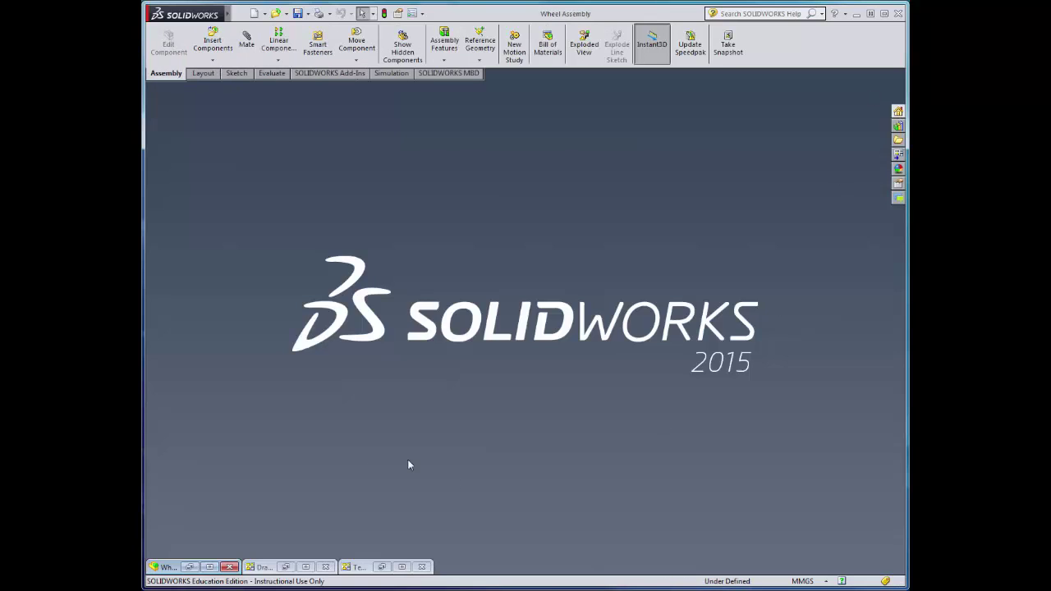
left_click(305, 568)
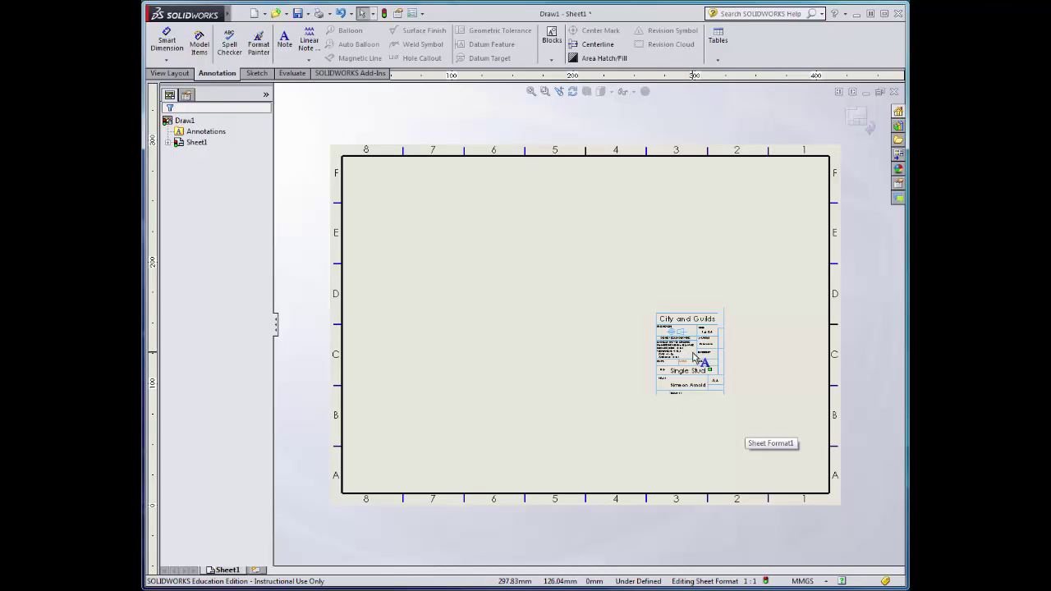
left_click(773, 430)
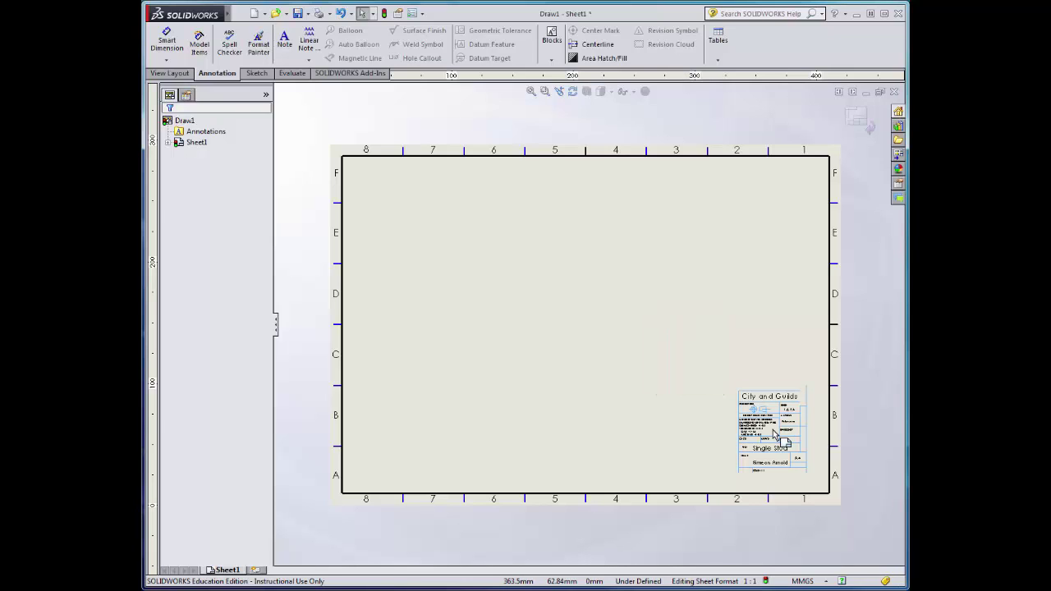
- Reposition the pasted title block closer to the lower-right corner of the Draw1 sheet border, deleting and undoing misplaced attempts
key("Delete")
key("ctrl+z")
key("Delete")
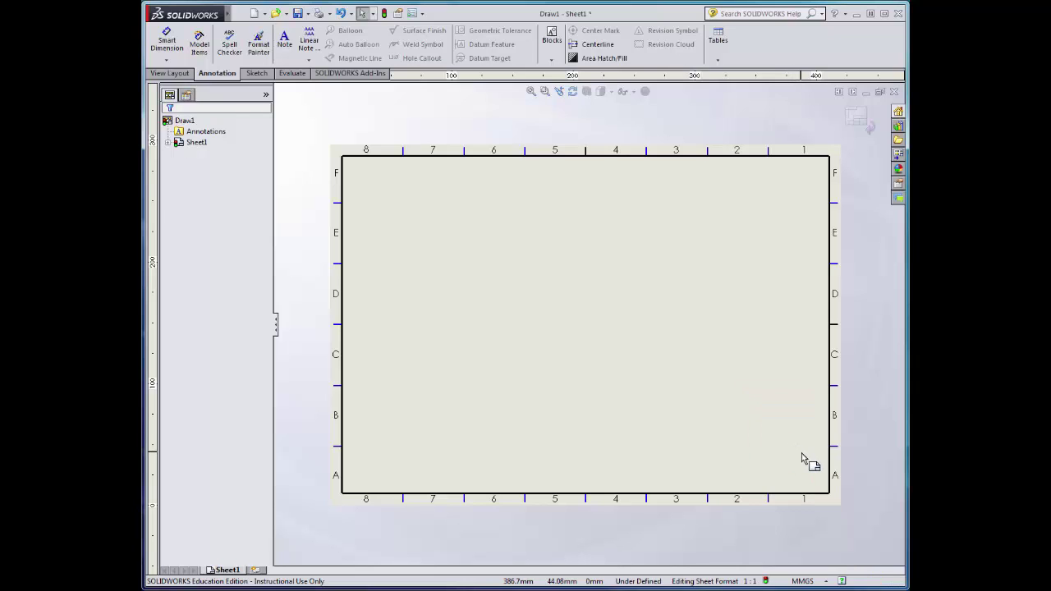
key("ctrl+z")
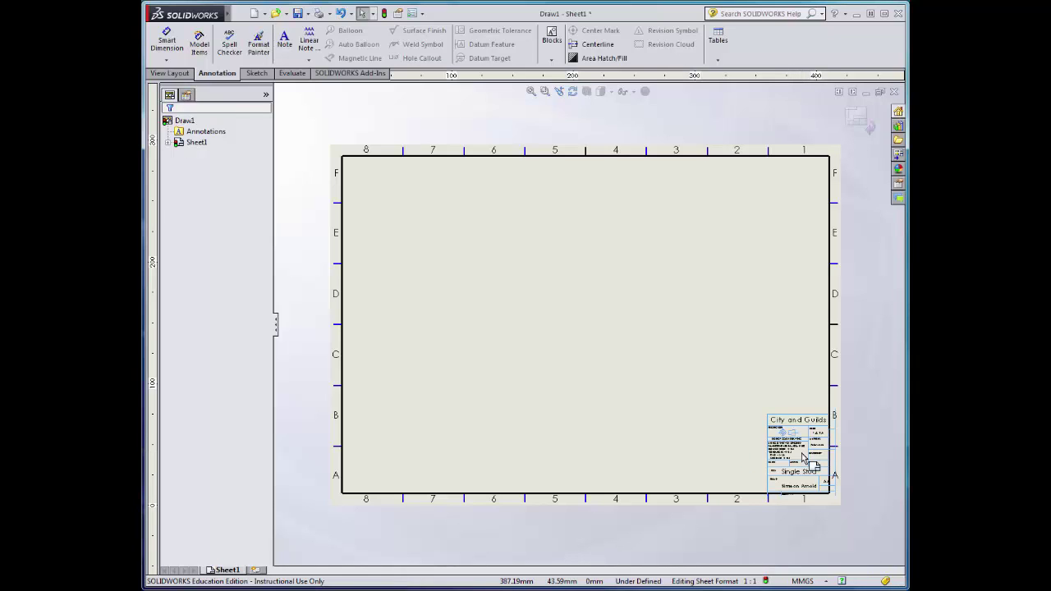
key("Delete")
key("ctrl+z")
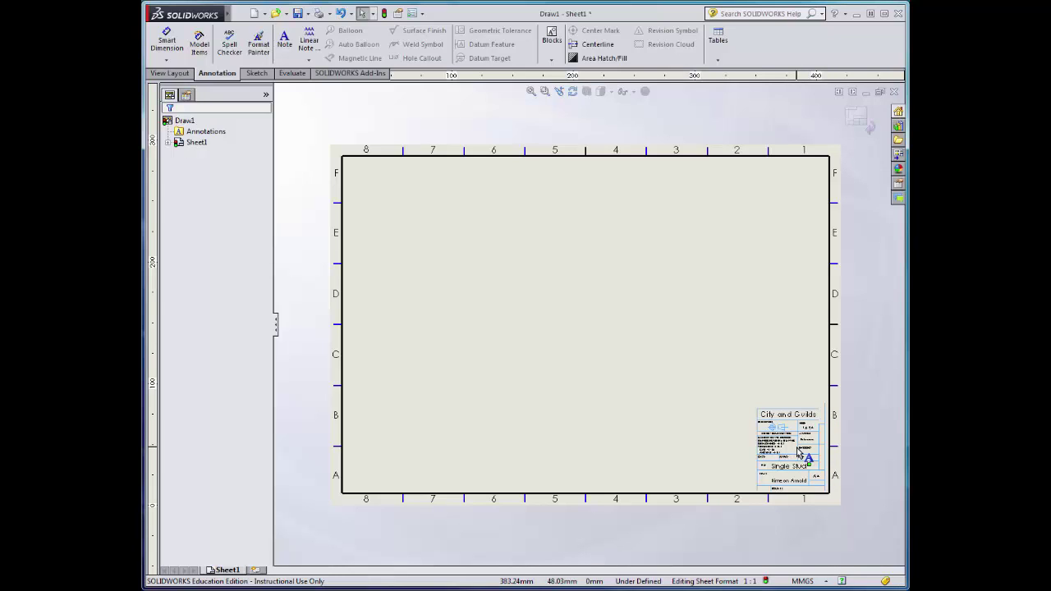
key("Delete")
key("ctrl+z")
- Trim away the title block line segments that overshoot the right sheet border, accepting removal of the affected midpoint or equal-length relation
scroll(800, 452, "down", 5)
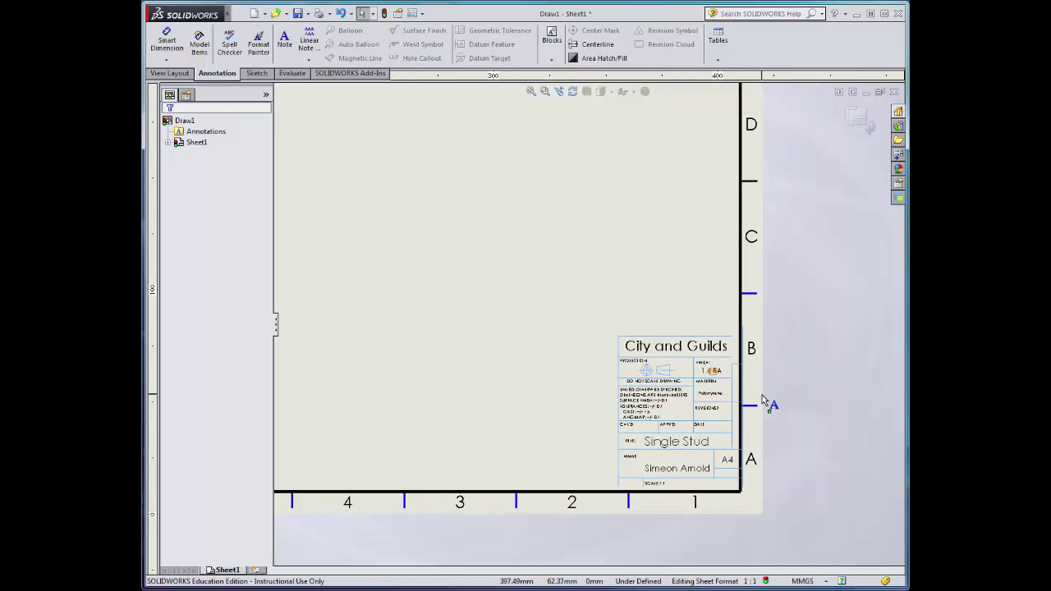
scroll(672, 379, "down", 2)
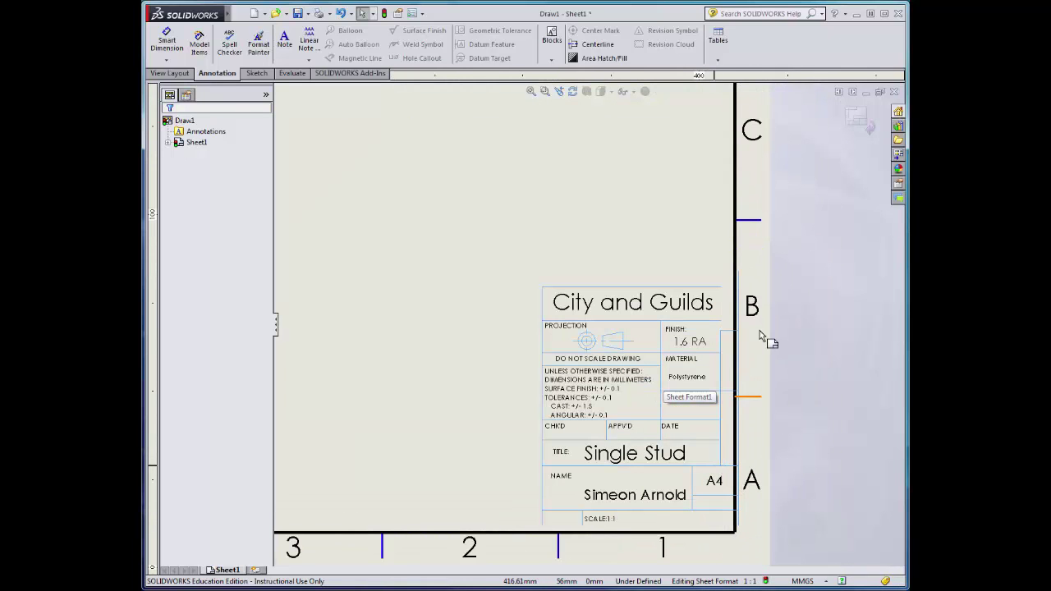
left_click(257, 73)
left_click(282, 41)
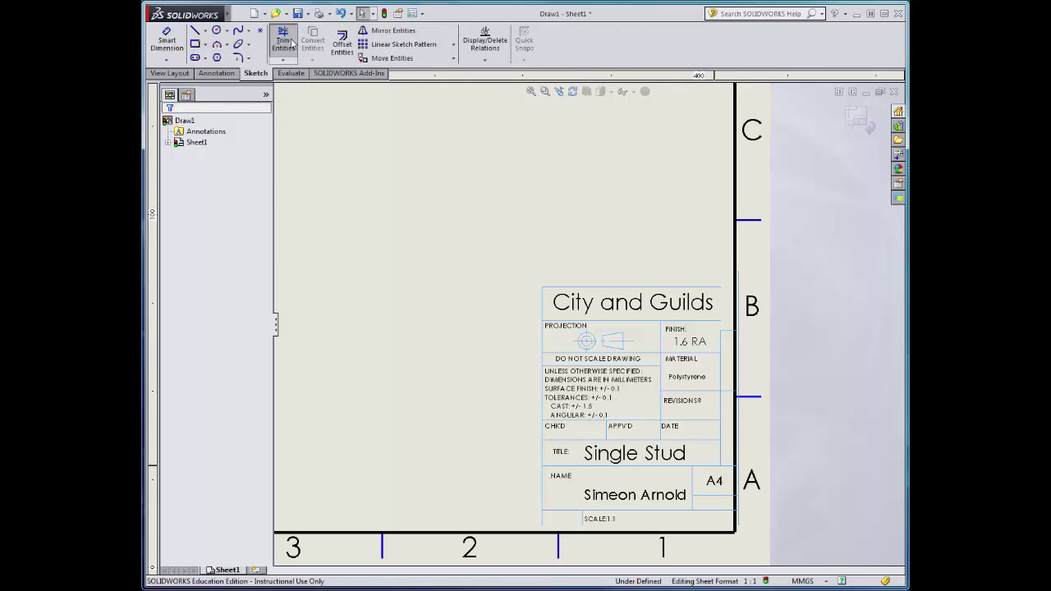
left_click(739, 307)
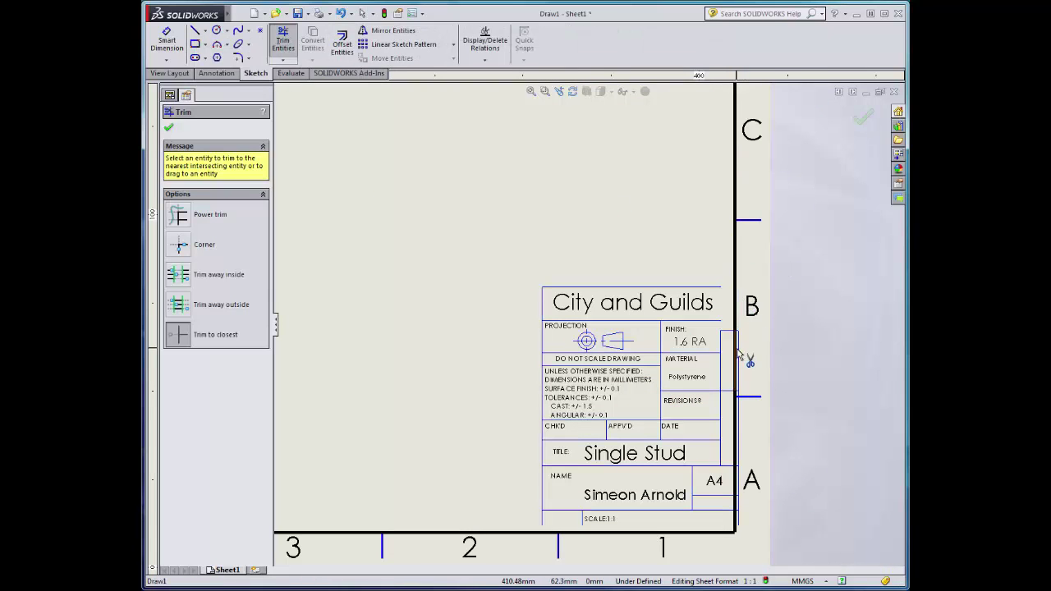
left_click(739, 354)
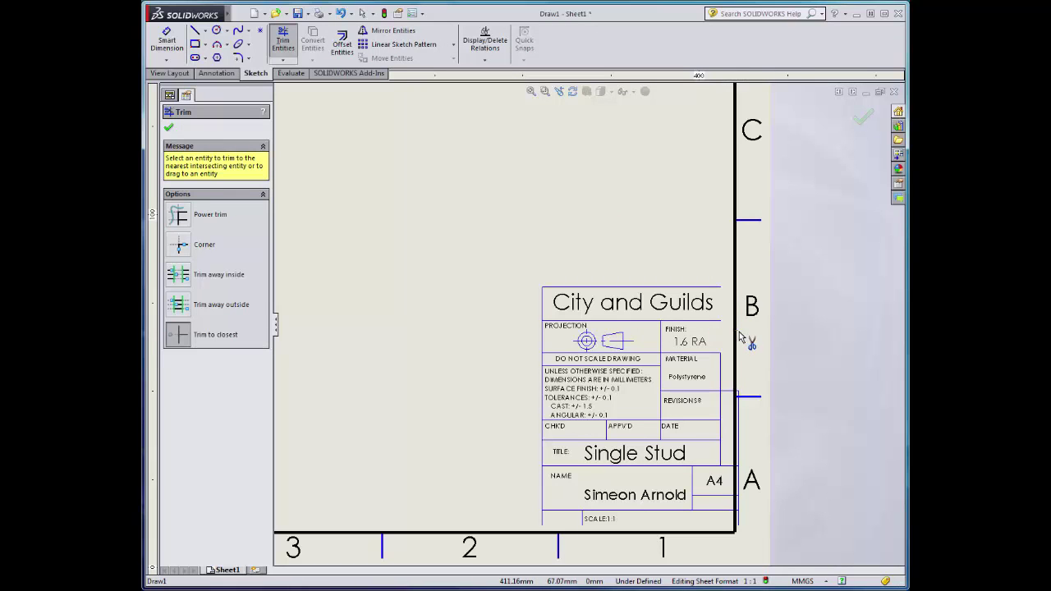
left_click(740, 427)
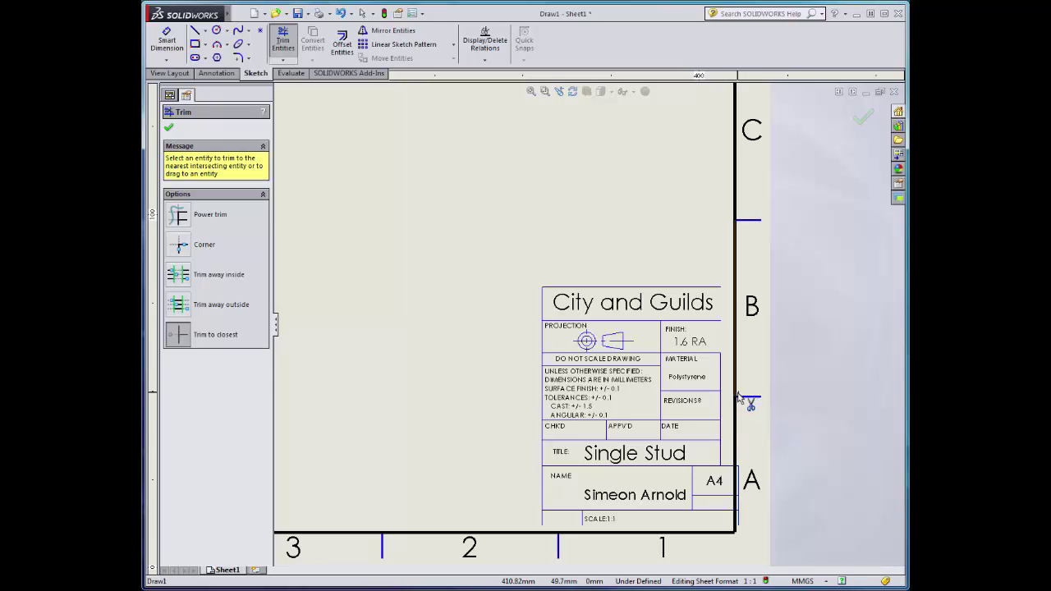
left_click(739, 478)
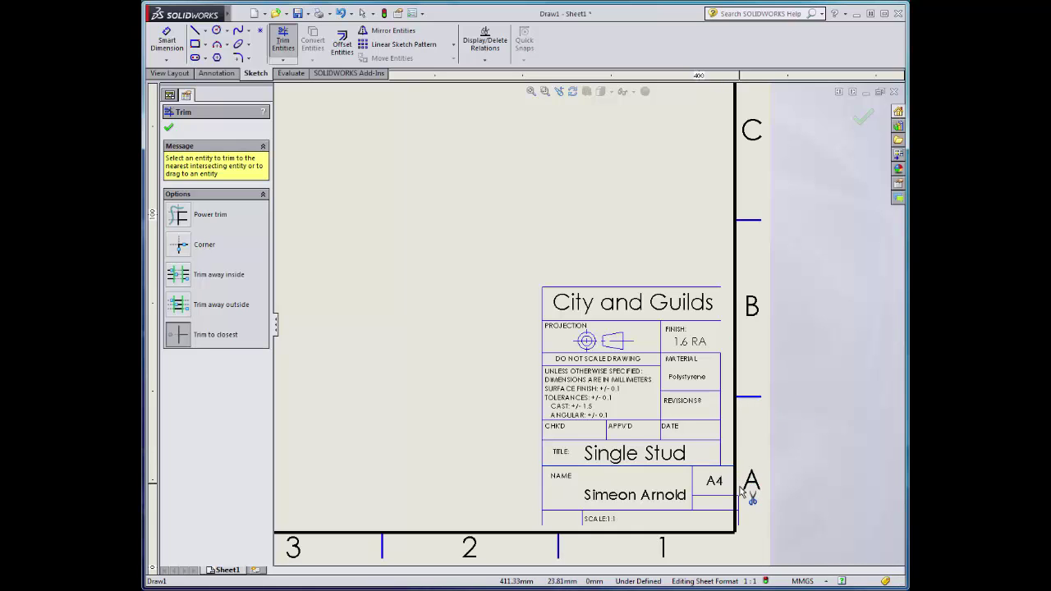
left_click(739, 502)
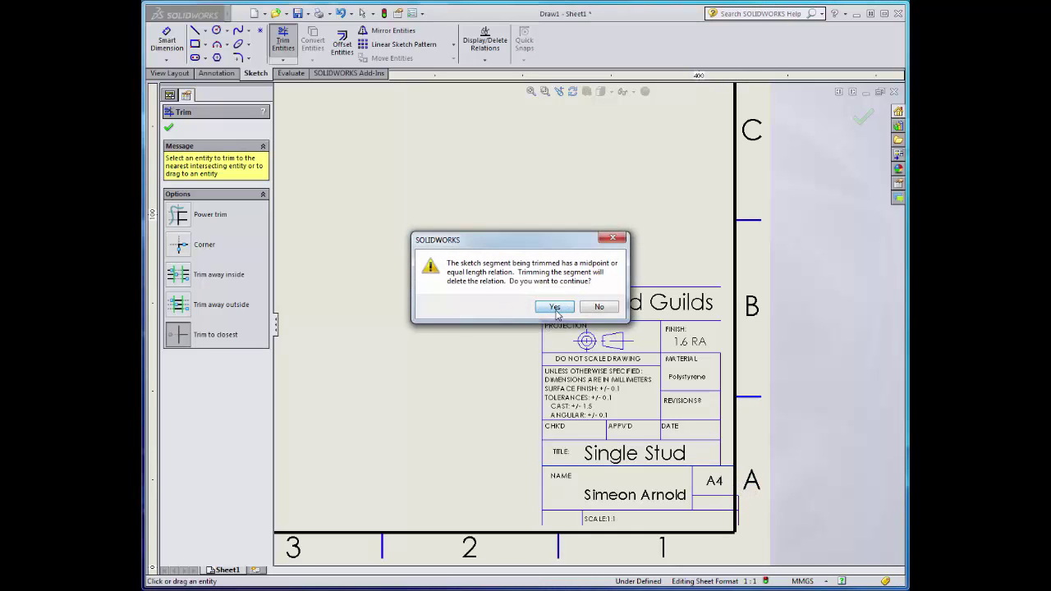
key("Return")
key("Escape")
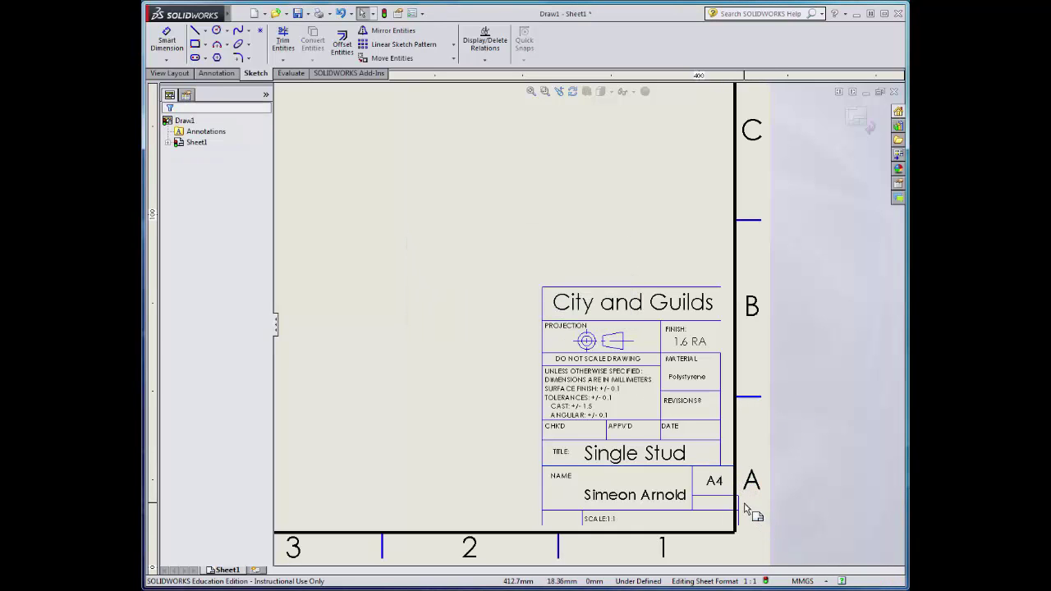
left_click(285, 41)
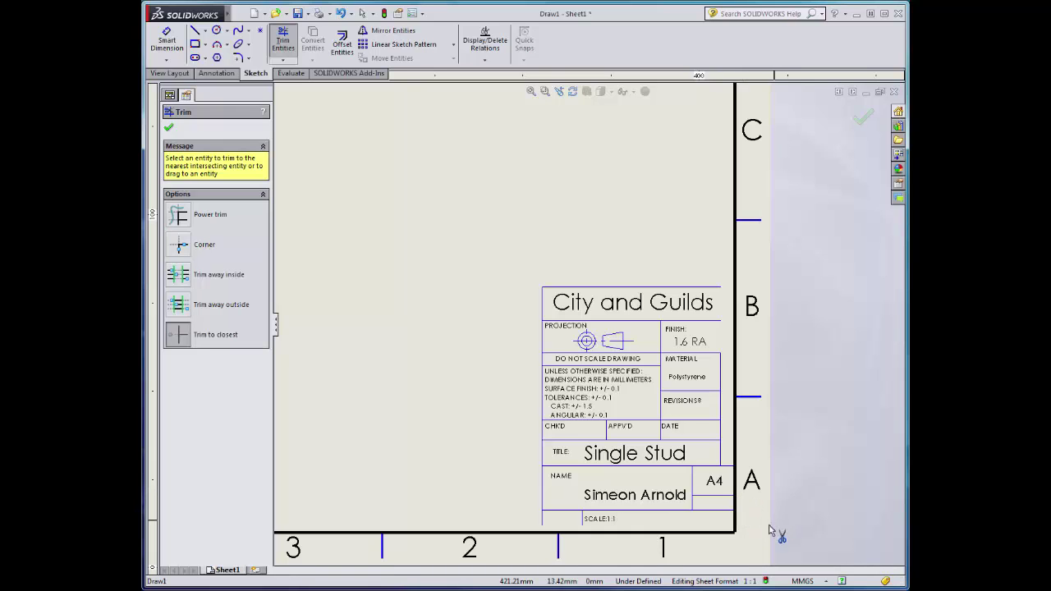
- Extend the title block's left edge and the scale cell divider down to the bottom sheet border with short vertical lines
left_click(195, 30)
left_click(542, 510)
left_click(542, 532)
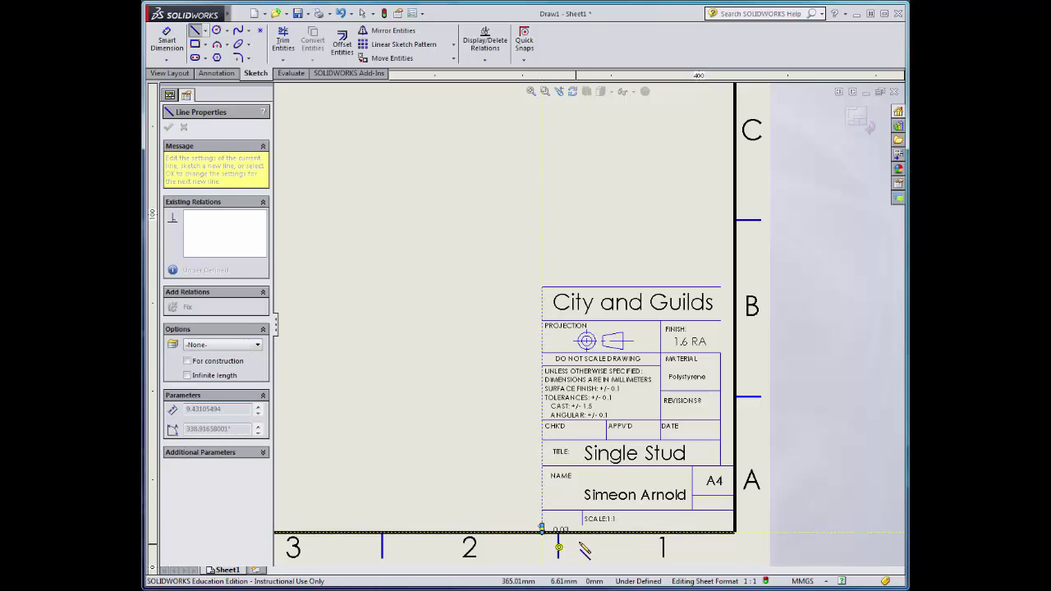
key("Escape")
left_click(584, 531)
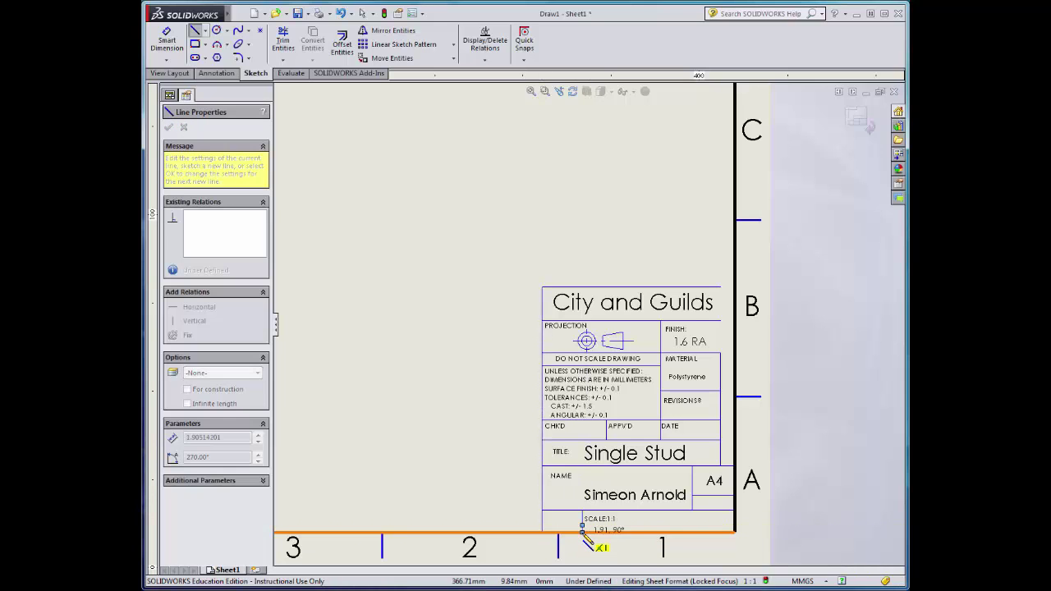
key("Escape")
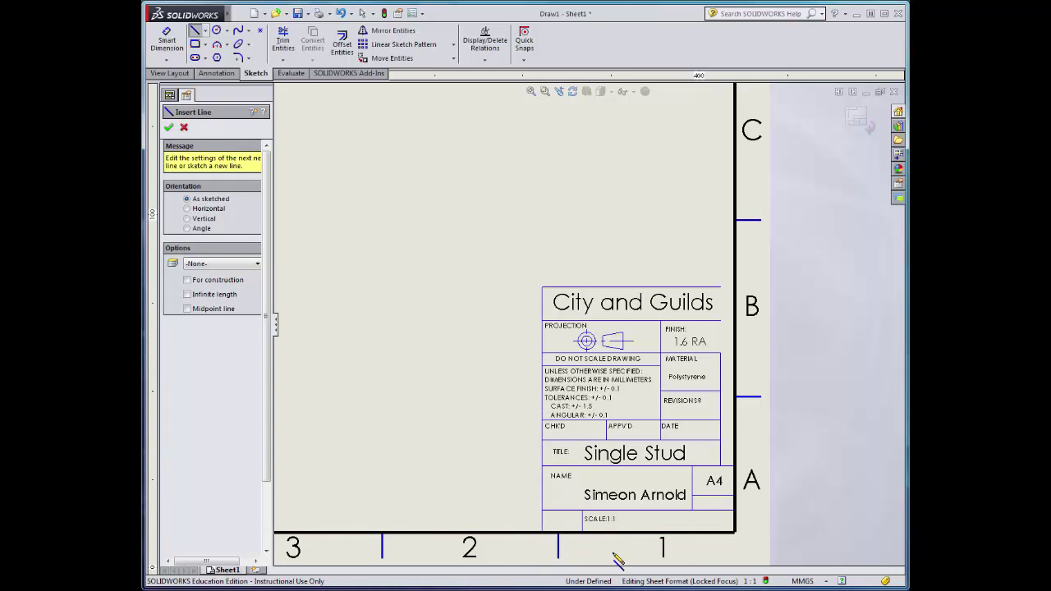
- Extend the title block lines above Material, above Revisions and above Date to the right sheet border with horizontal lines
left_click(720, 353)
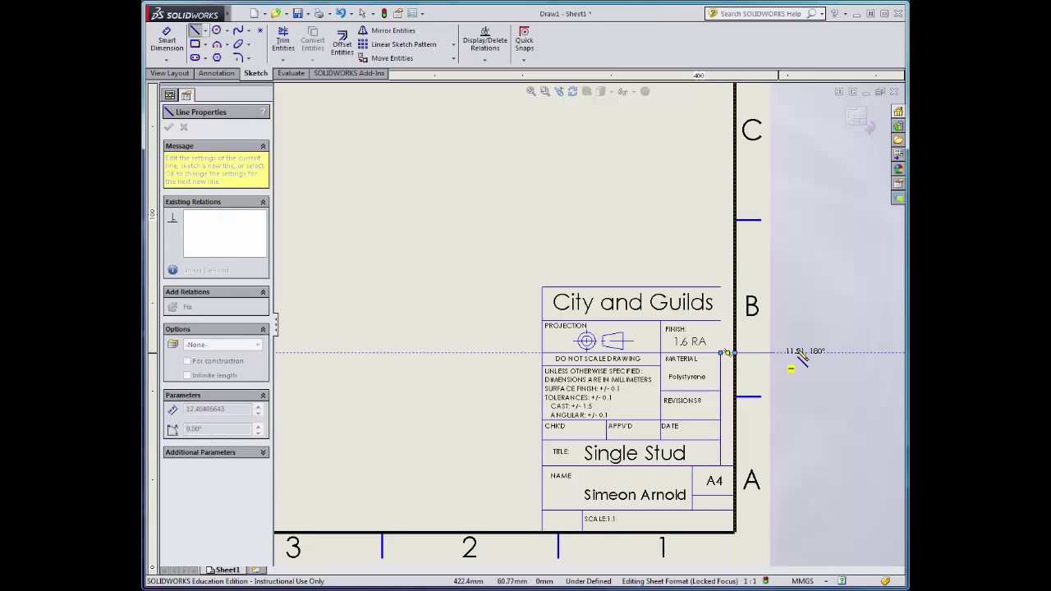
key("Escape")
left_click(735, 402)
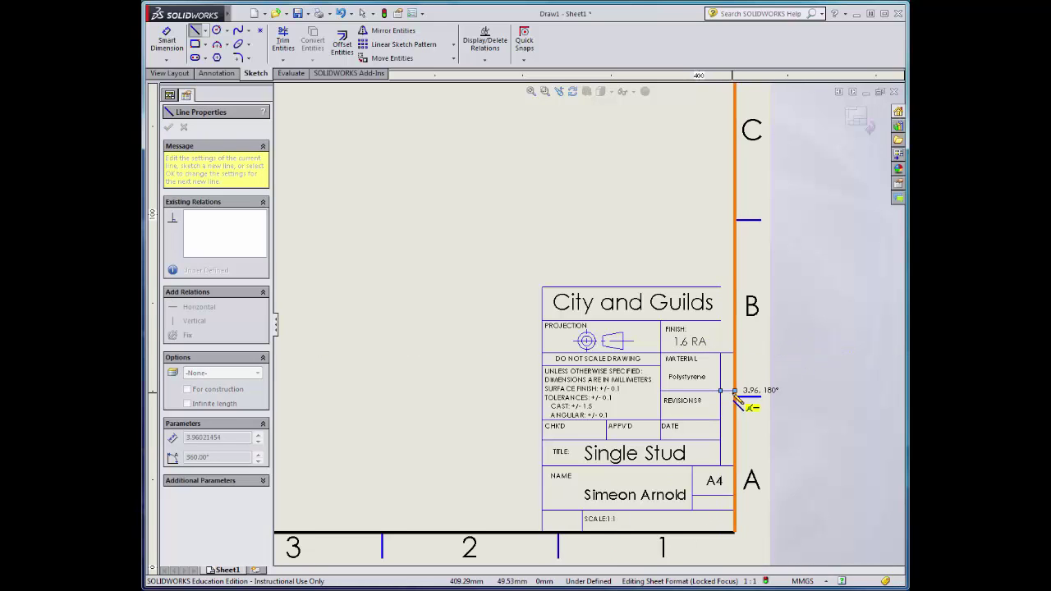
key("Escape")
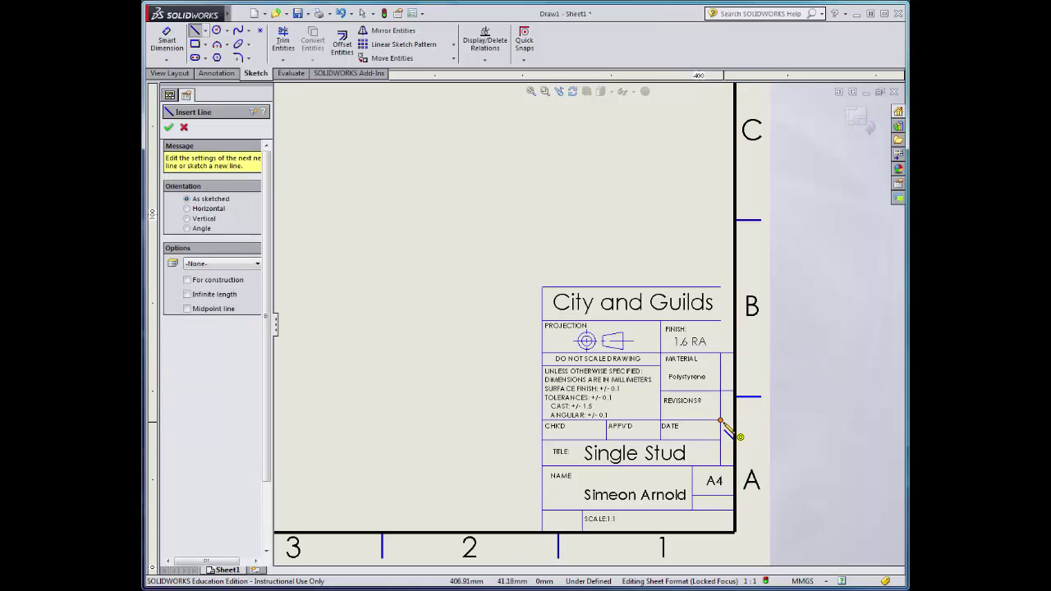
left_click(735, 430)
key("Escape")
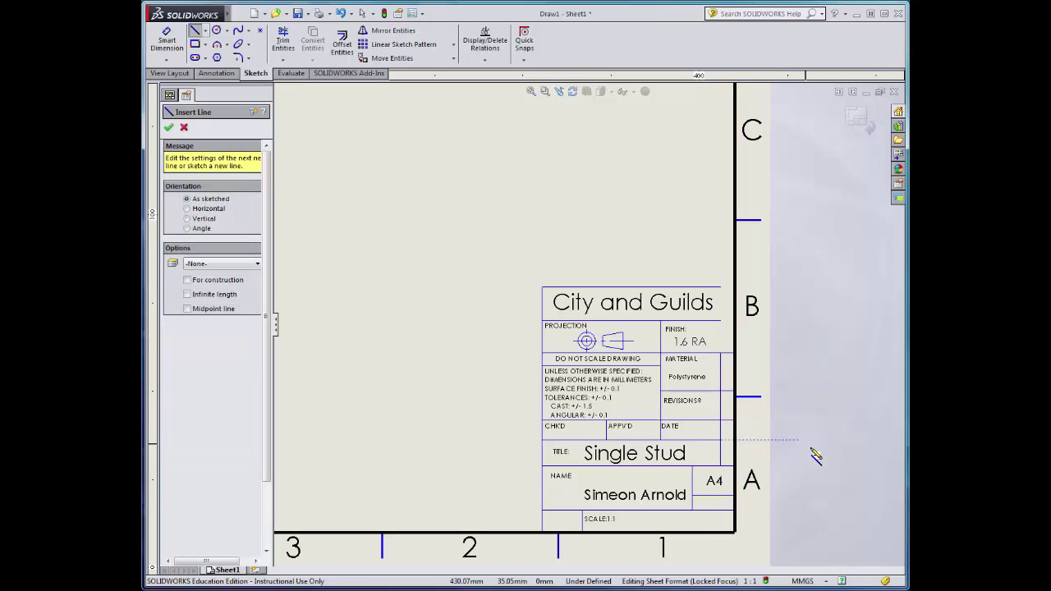
- Trim the leftover inner vertical line near the right border and extend the line above the Title row to that border
left_click(282, 41)
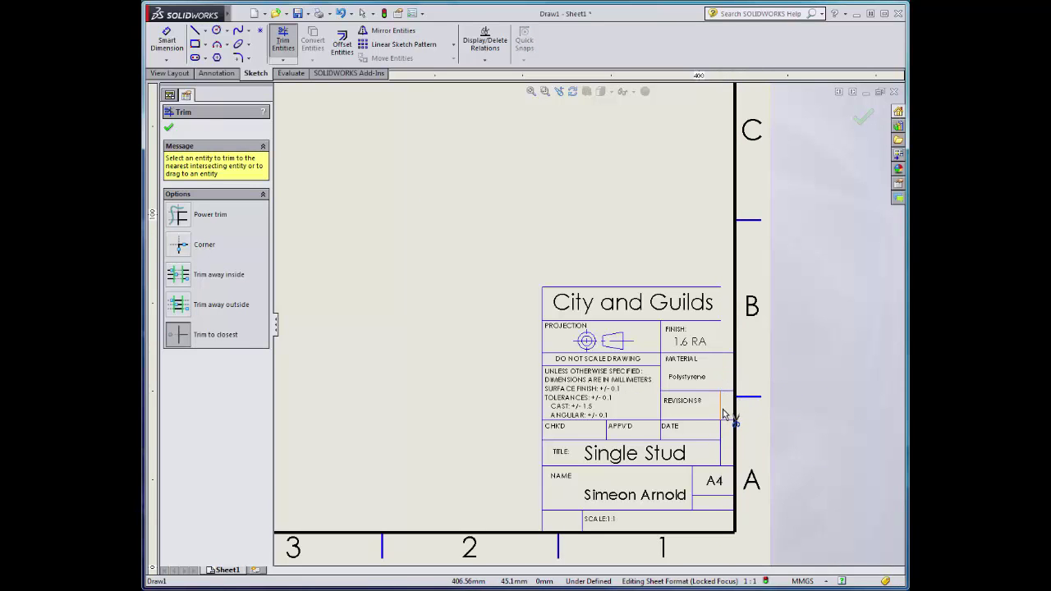
key("l")
left_click(721, 440)
key("Escape")
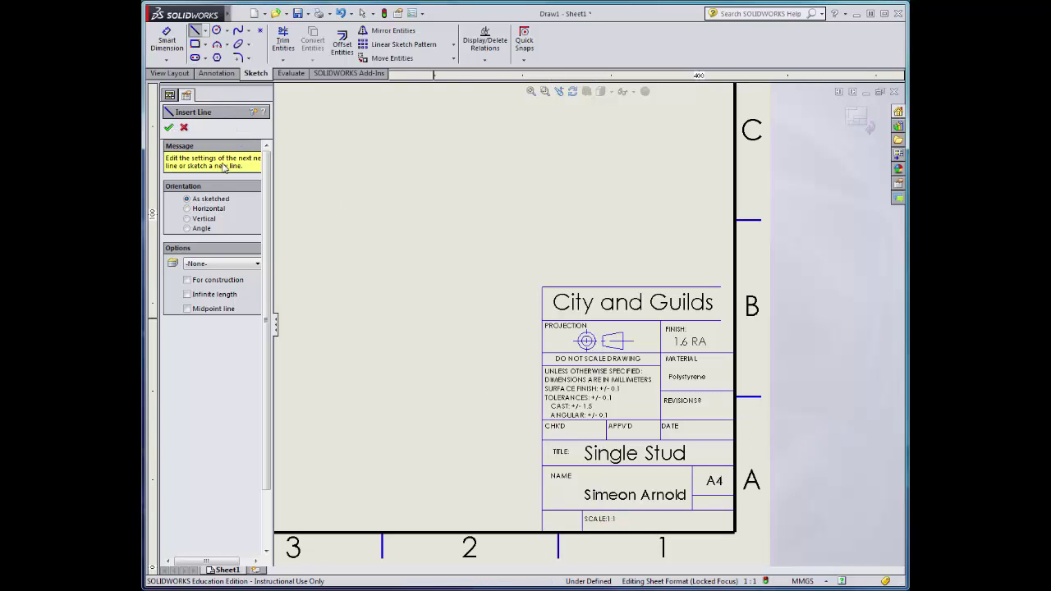
left_click(169, 127)
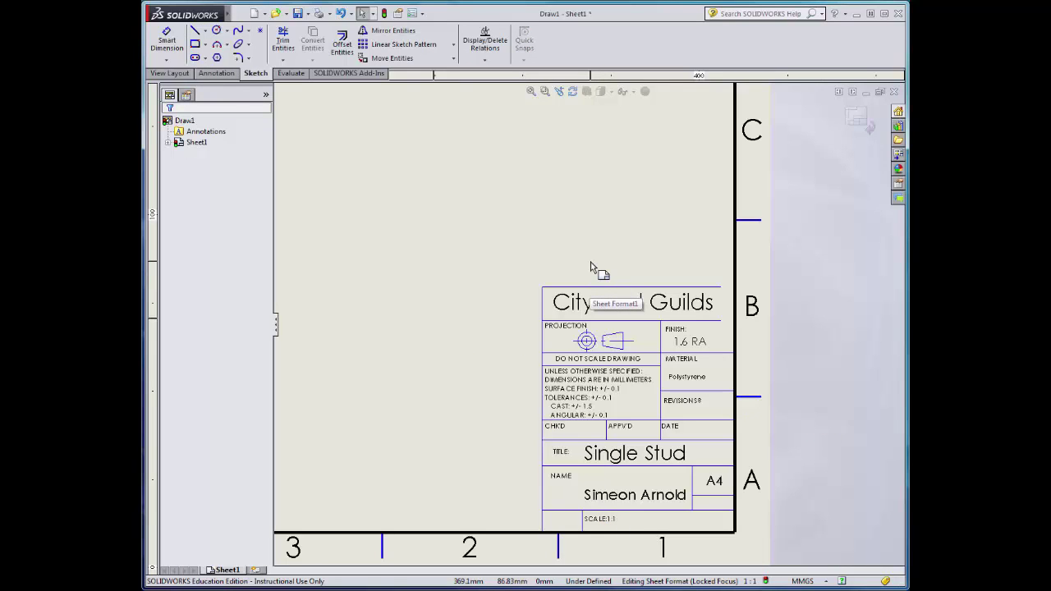
- Change the title block's material note to ABS and enlarge its font size
double_click(688, 377)
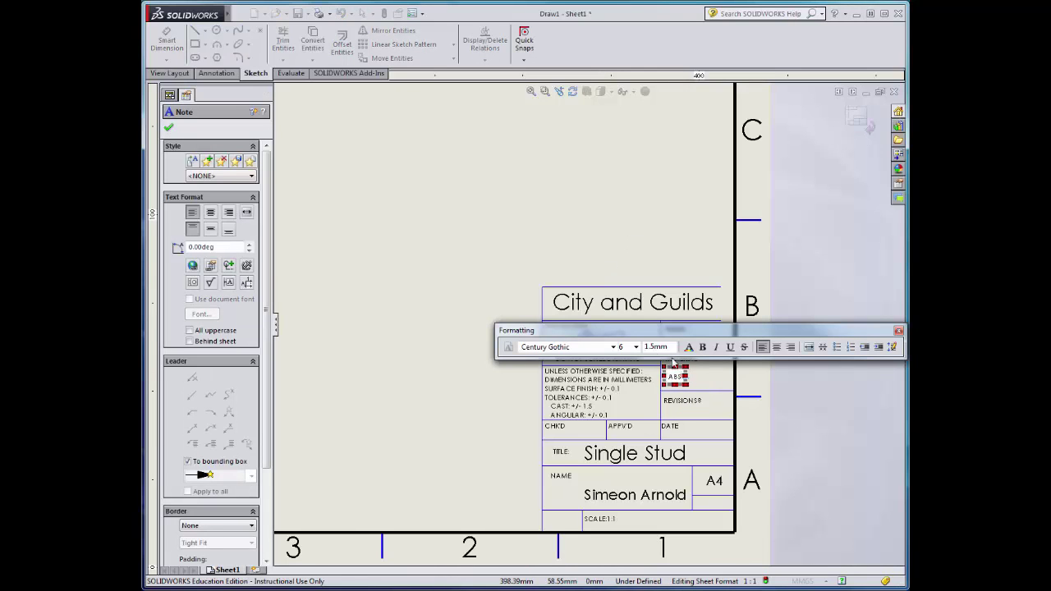
left_click(636, 346)
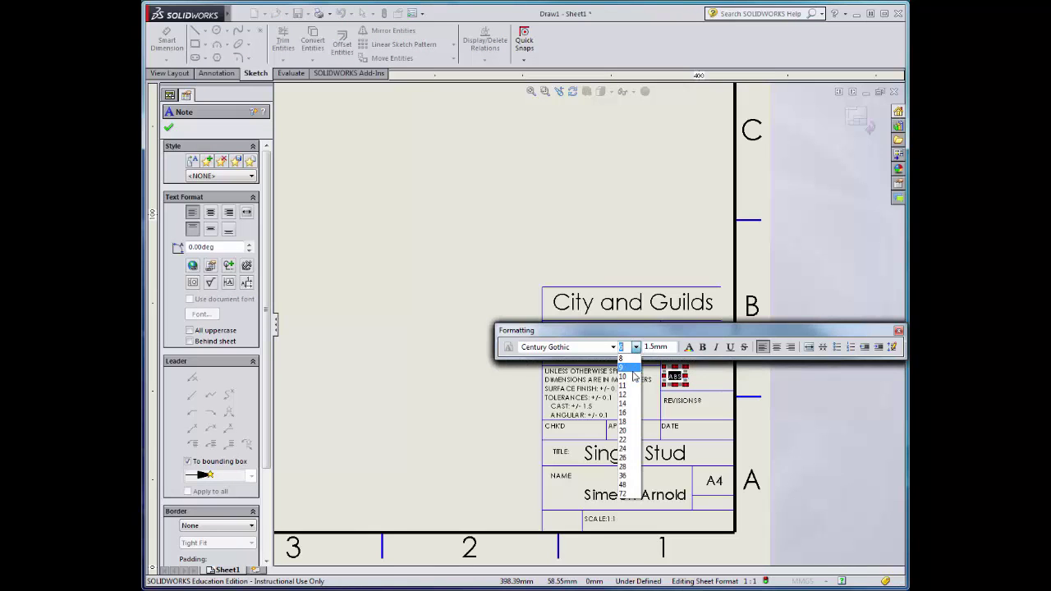
left_click(629, 380)
left_click(505, 402)
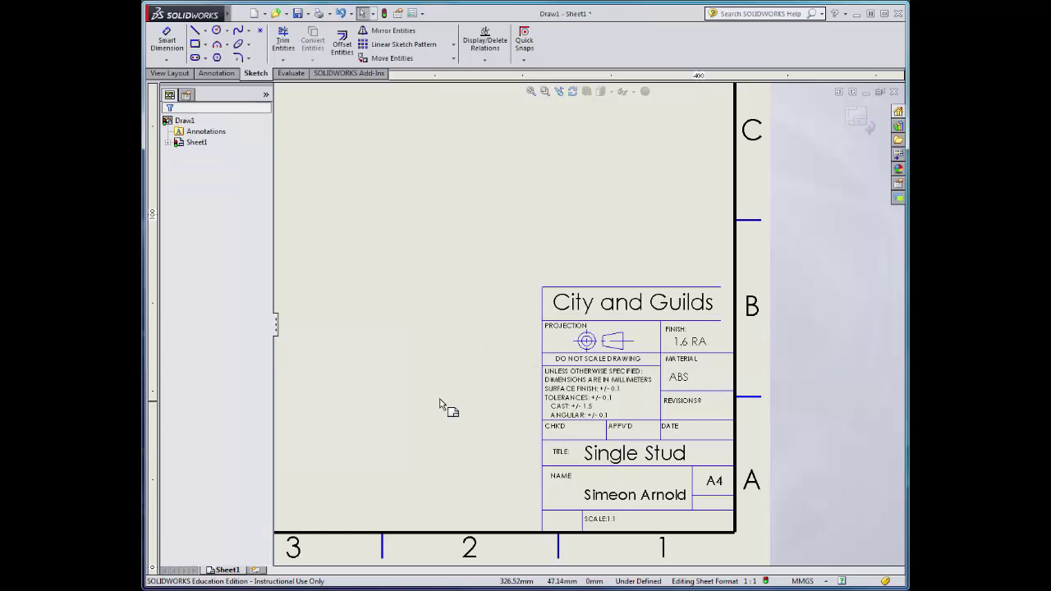
- Change the scale note in the title block to 5:1
double_click(602, 519)
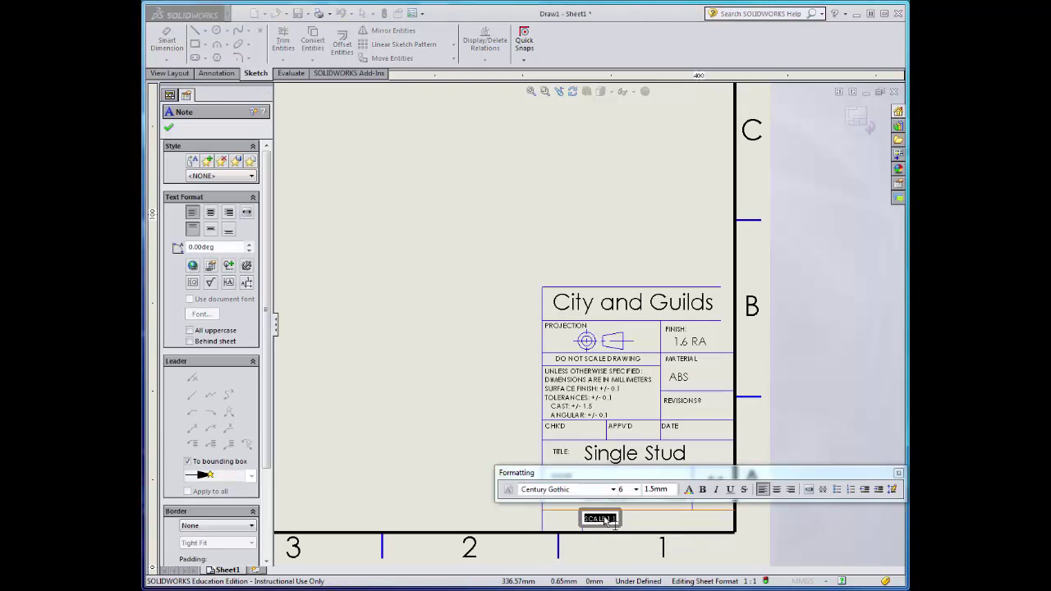
left_click_drag(607, 518, 616, 527)
type("5")
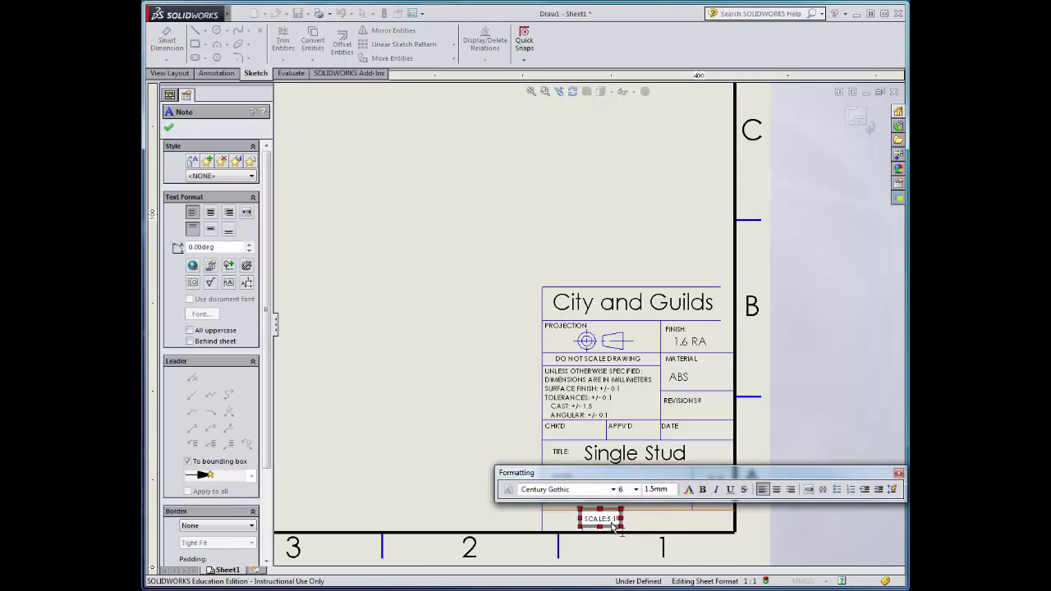
left_click(612, 450)
- Replace the title text in the title block with Lego Wheel
double_click(628, 453)
type("Lego Wheel")
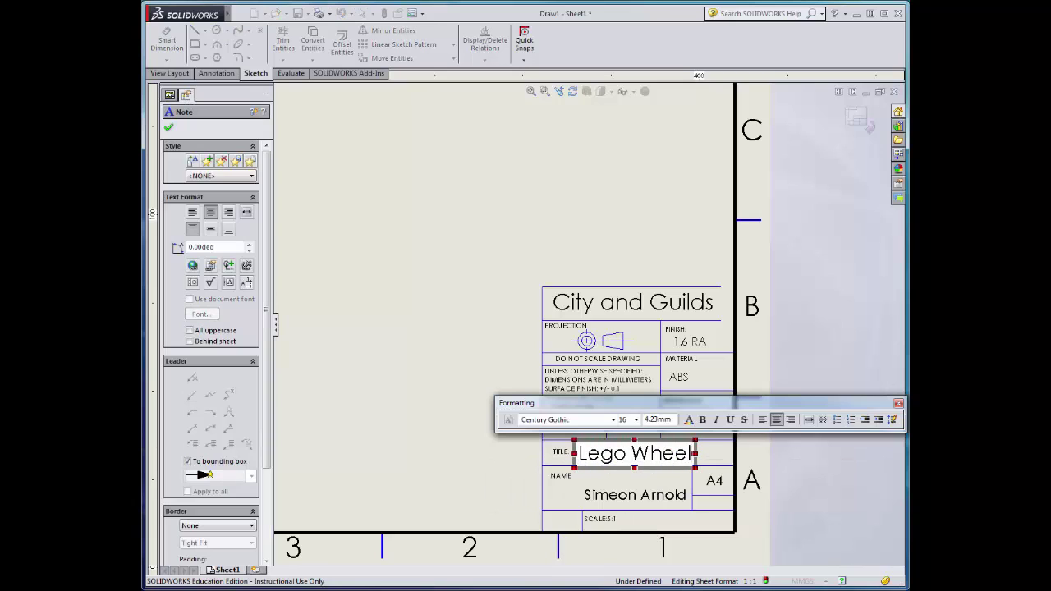
left_click(439, 401)
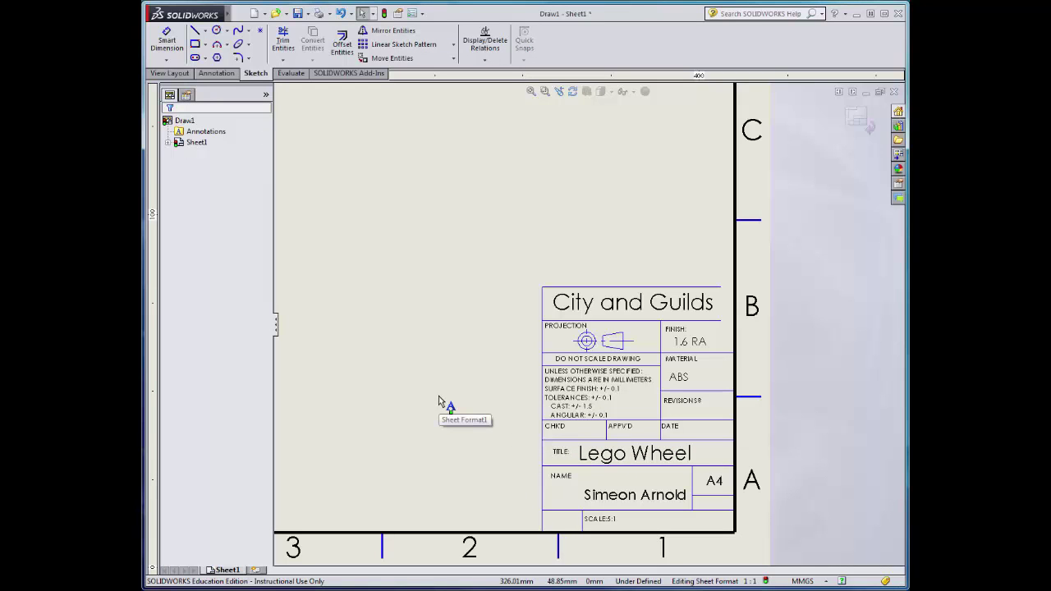
- Extend the lines above and below the City and Guilds heading to the right sheet border
key("l")
left_click(721, 289)
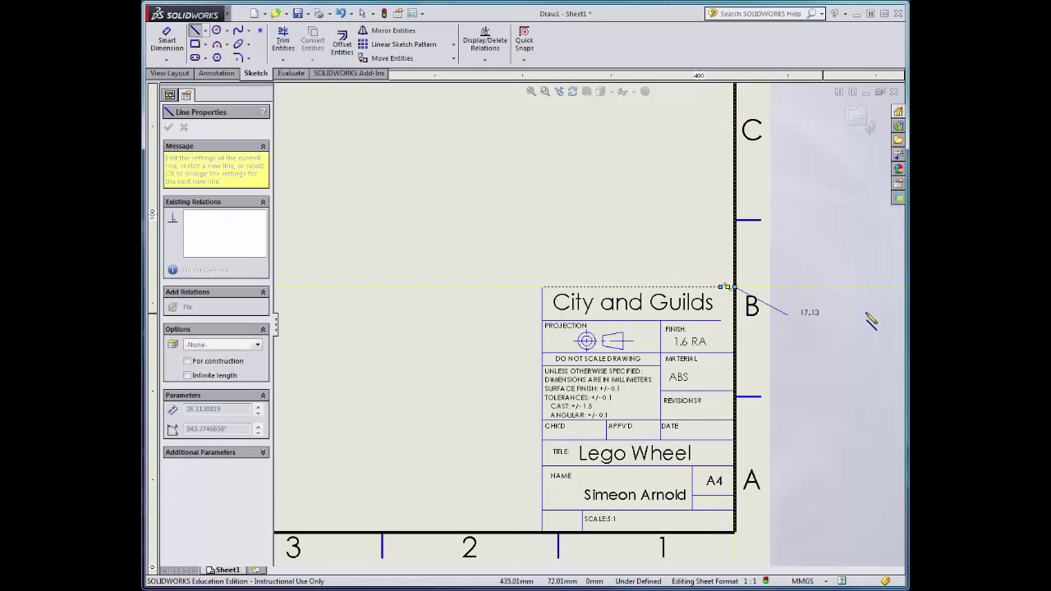
key("Escape")
left_click(720, 320)
left_click(736, 320)
- End the Line command and leave sheet format editing to return to the drawing sheet
scroll(382, 227, "up", 5)
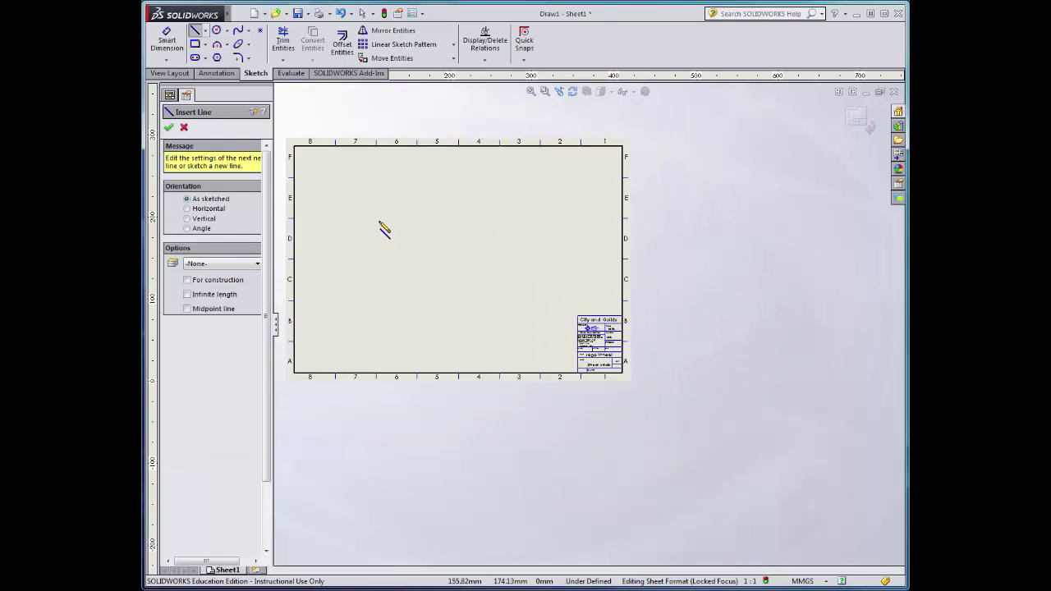
scroll(411, 222, "down", 1)
right_click(425, 216)
left_click(454, 219)
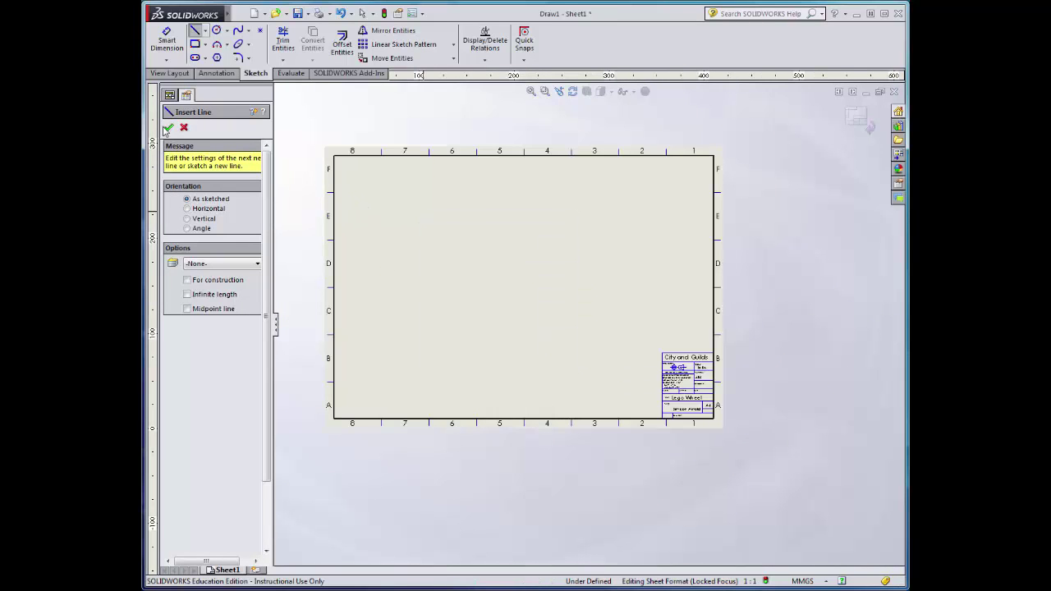
right_click(426, 260)
left_click(471, 378)
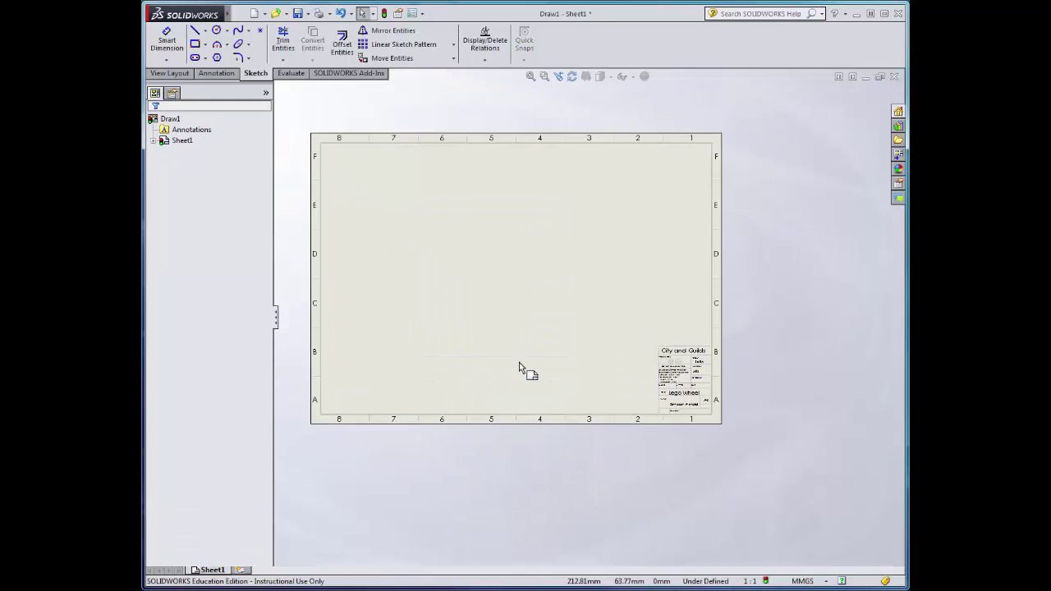
- Load the Wheel Assembly's views for the drawing and place its Right view in the lower-left area of the sheet
scroll(580, 348, "up", 2)
scroll(613, 314, "down", 1)
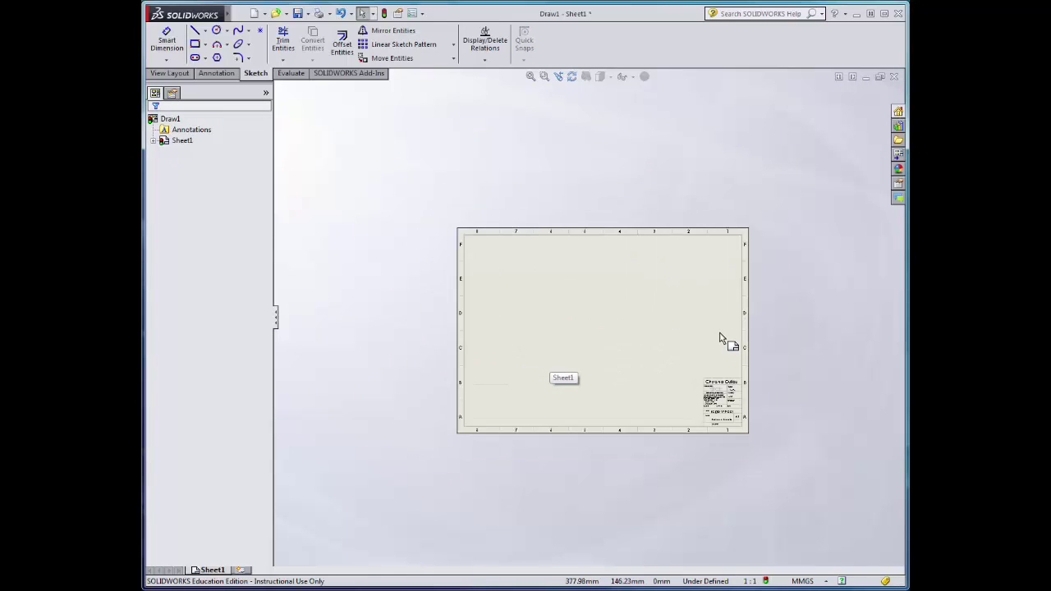
scroll(641, 321, "down", 2)
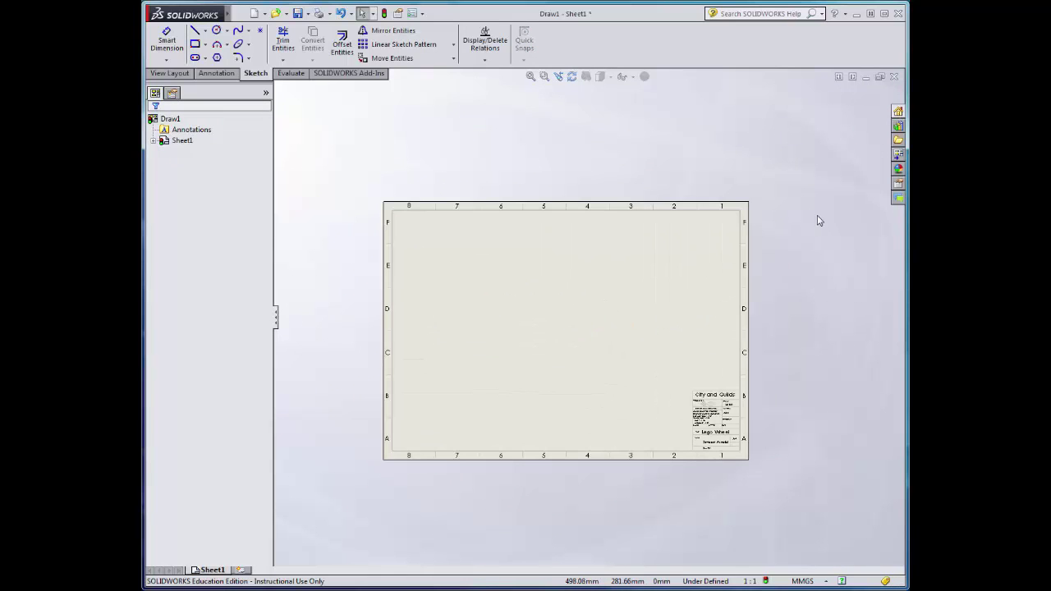
left_click(899, 155)
left_click(772, 88)
left_click(753, 101)
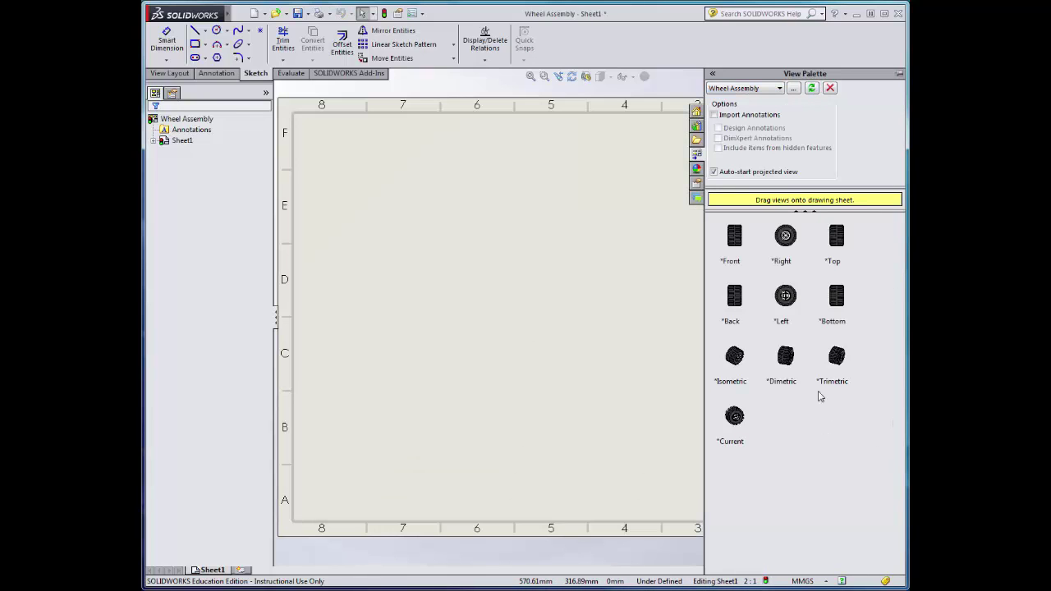
left_click_drag(786, 238, 431, 392)
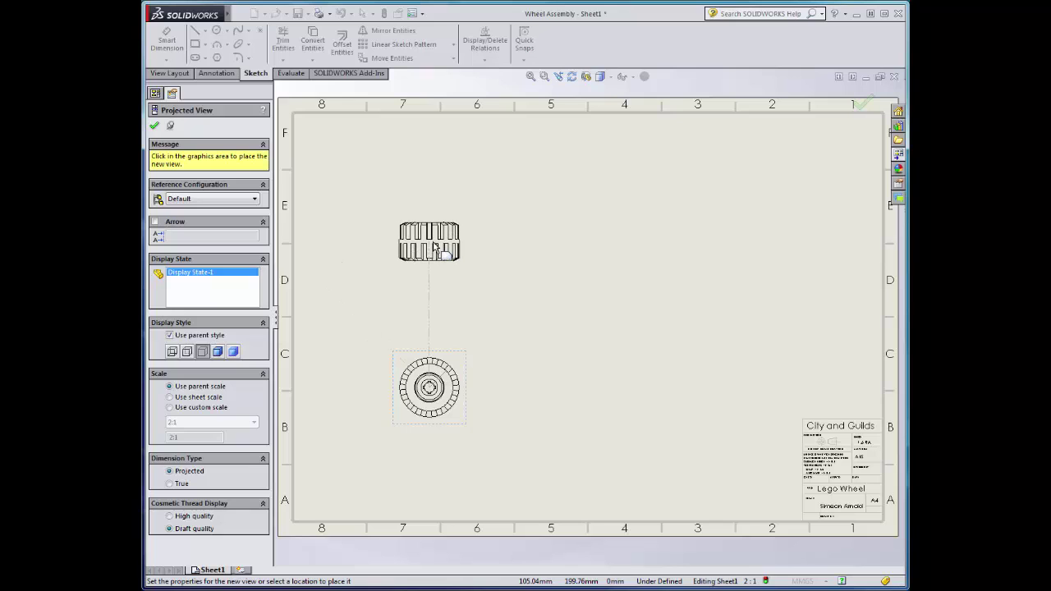
- Place the projected view above the Right view and set the Right view's custom scale to 5:1
left_click(435, 246)
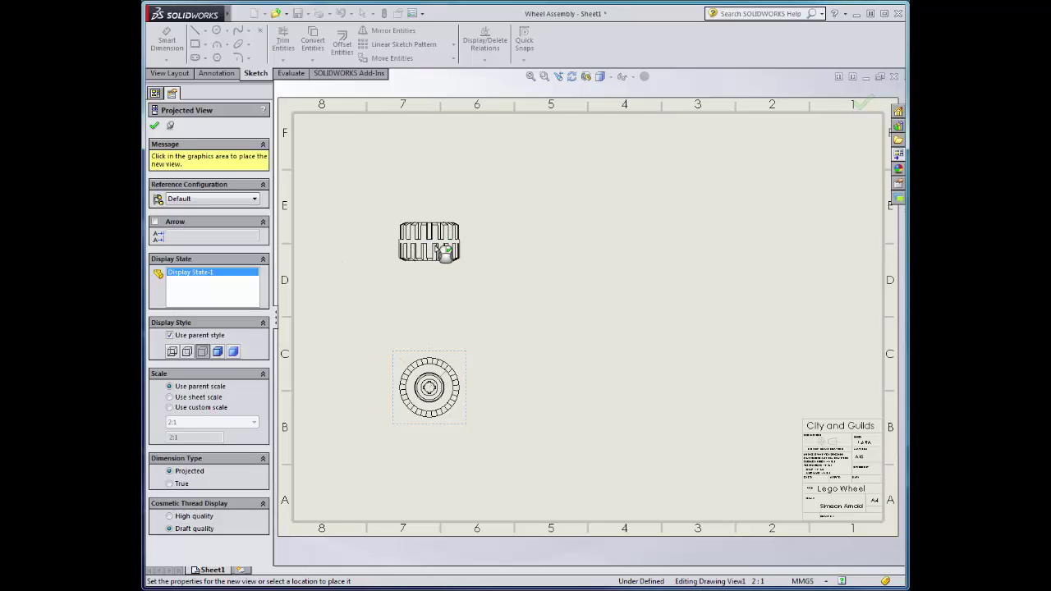
left_click(154, 127)
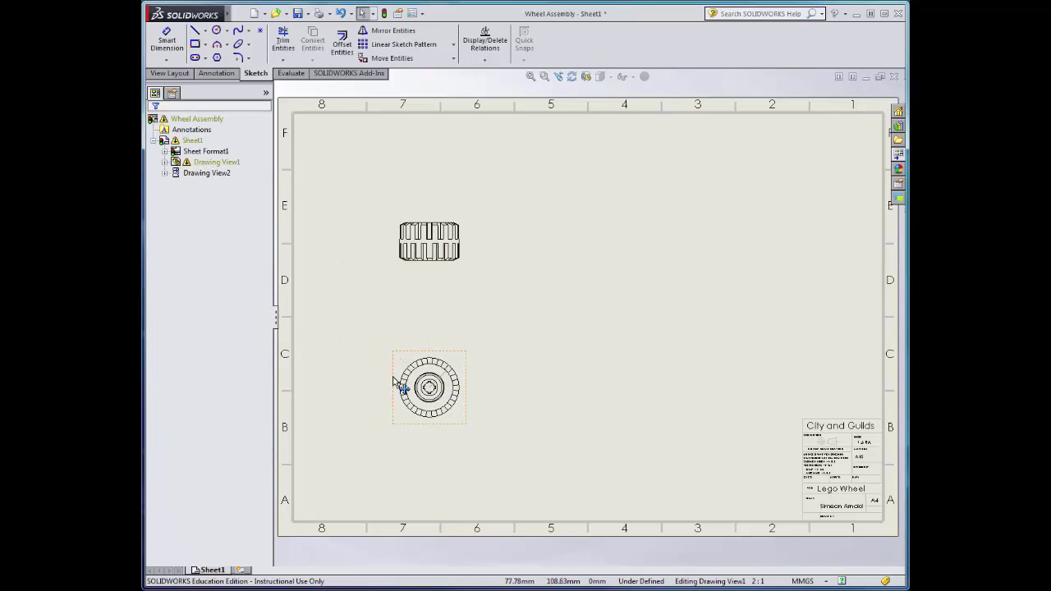
left_click(396, 380)
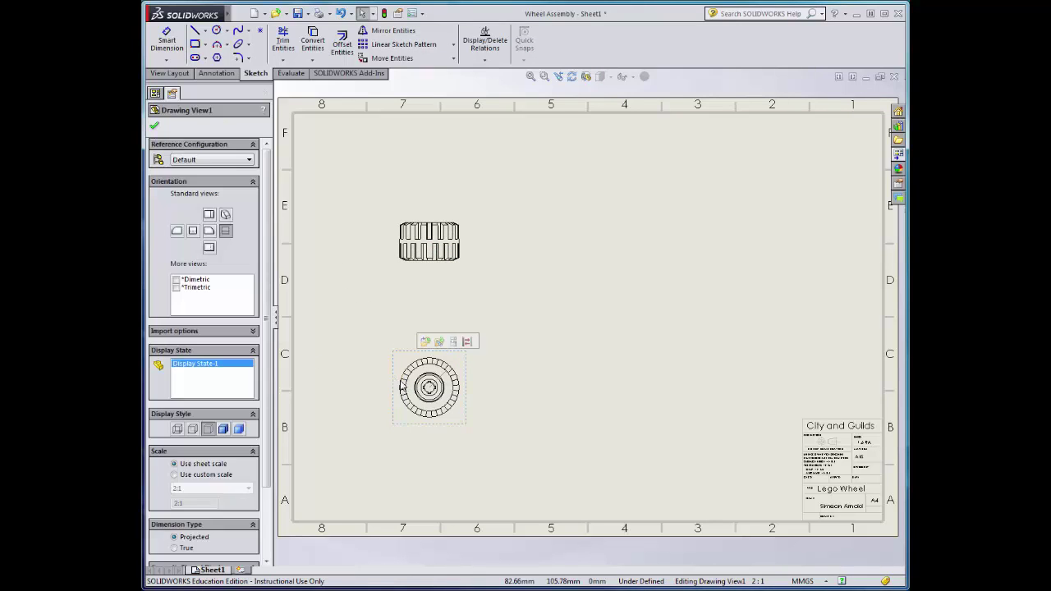
left_click(174, 475)
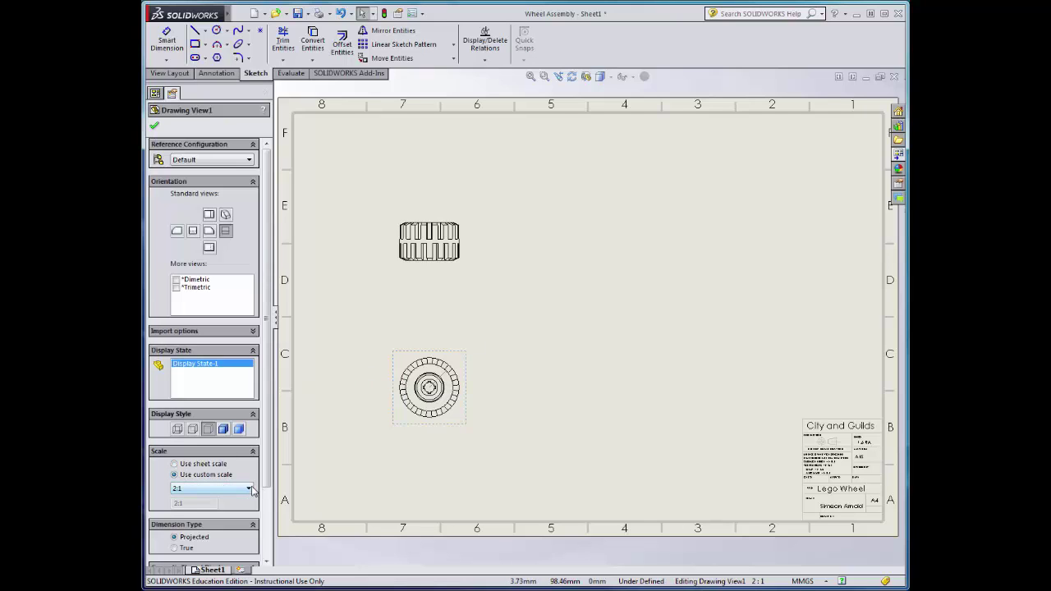
left_click(250, 489)
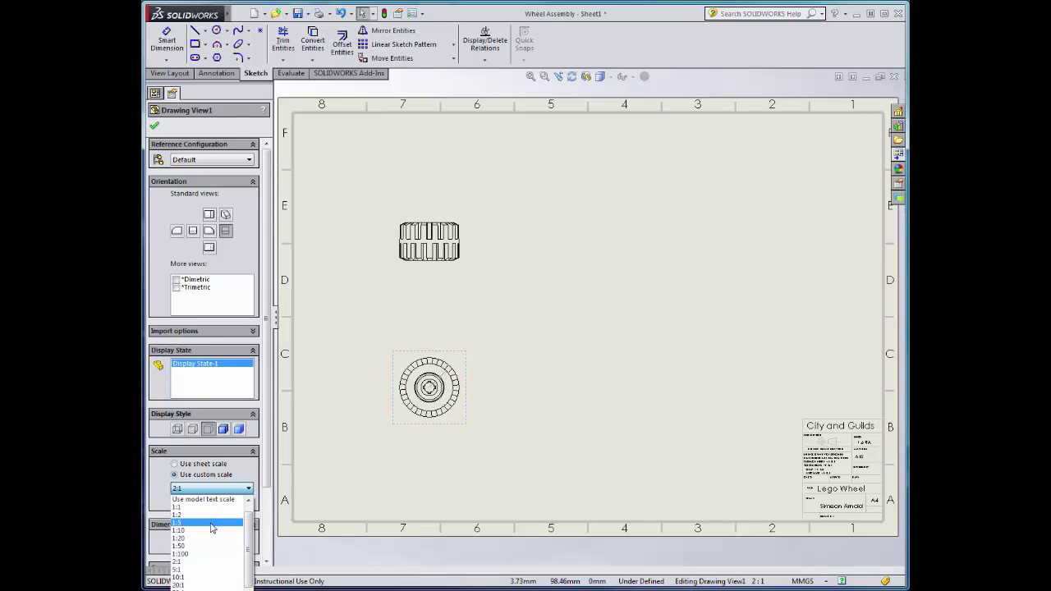
left_click(211, 523)
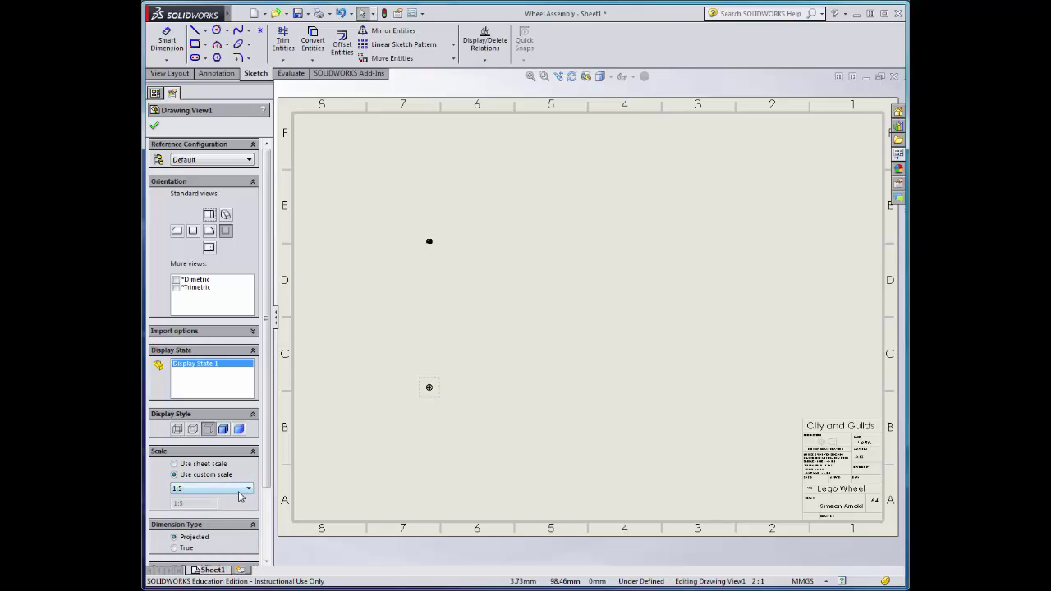
left_click(240, 494)
left_click(204, 572)
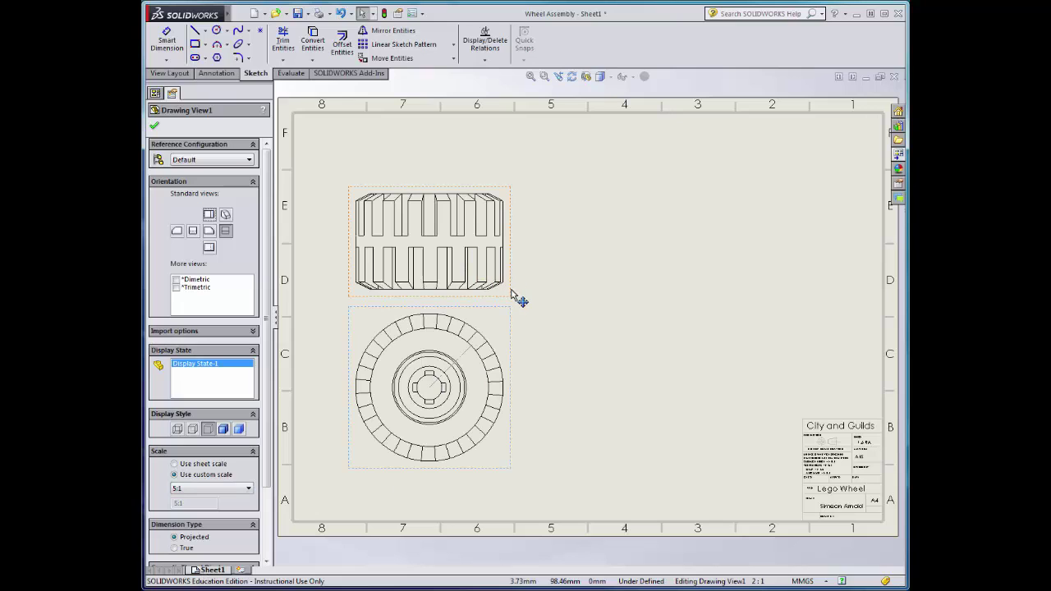
- Move the projected view further up the sheet and set the Right view's display style to Hidden Lines Visible
left_click_drag(511, 296, 512, 245)
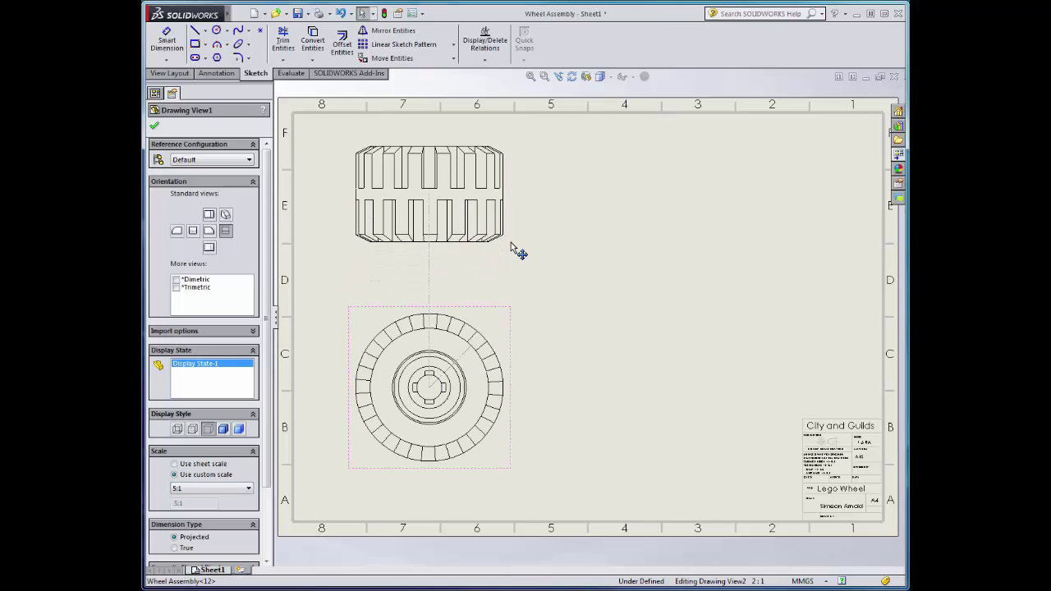
left_click(518, 253)
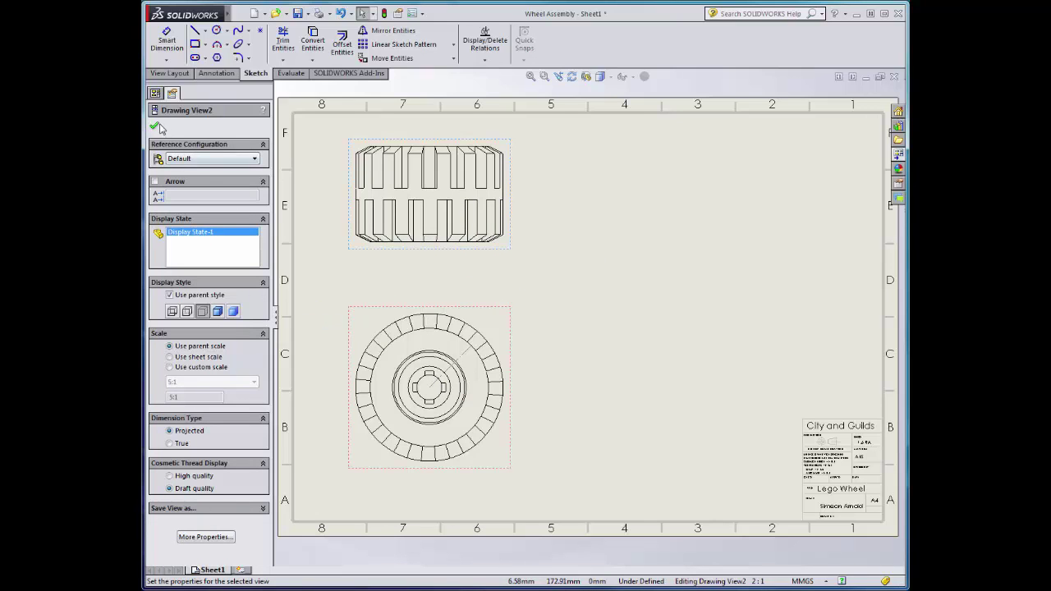
left_click(347, 362)
left_click(192, 429)
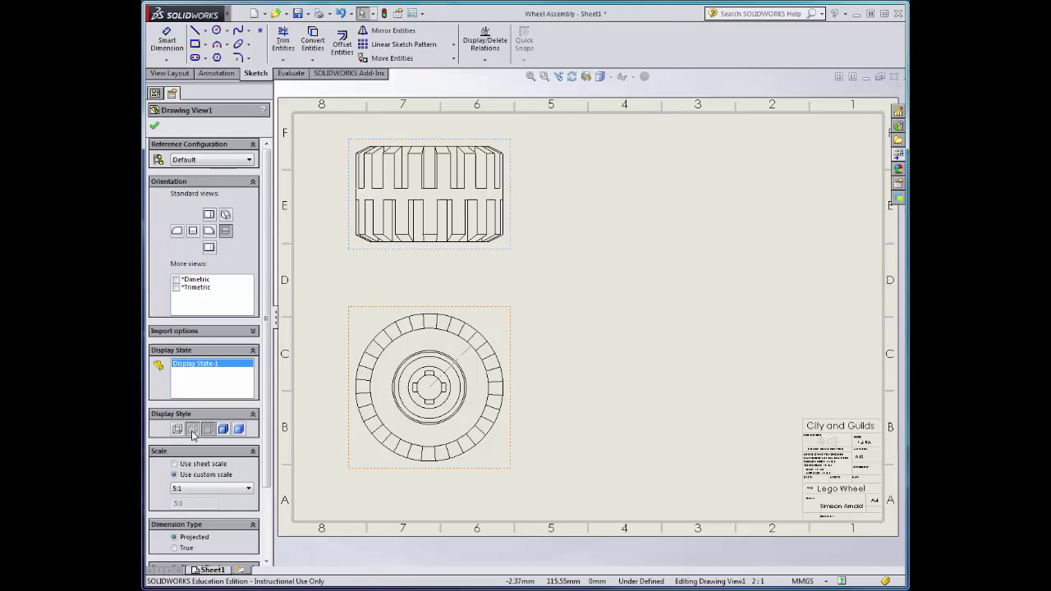
left_click(153, 127)
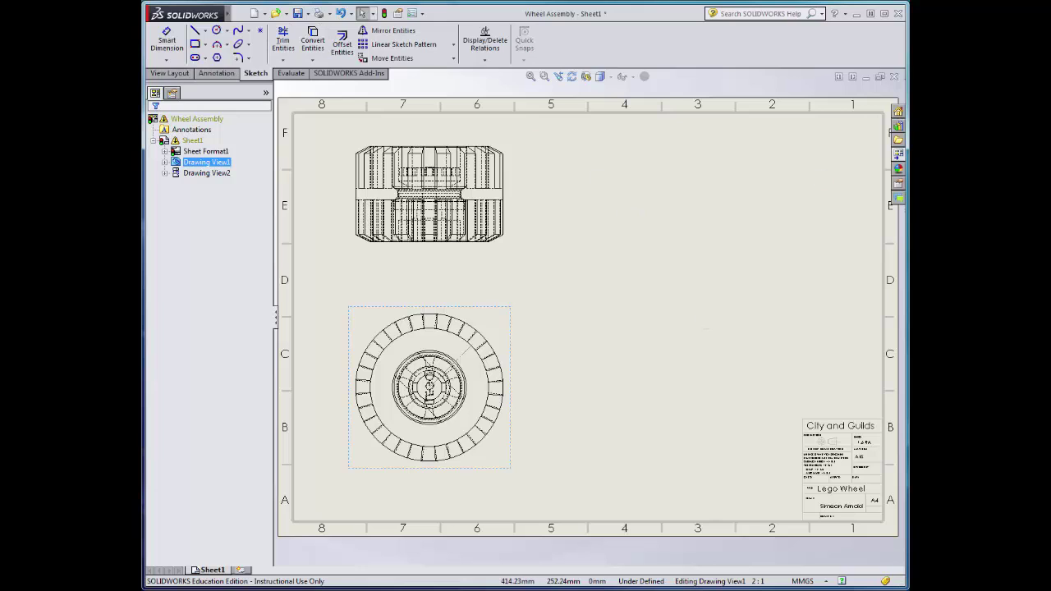
- Place an Isometric view in the upper-right area of the sheet and set its custom scale to 5:1
left_click(898, 155)
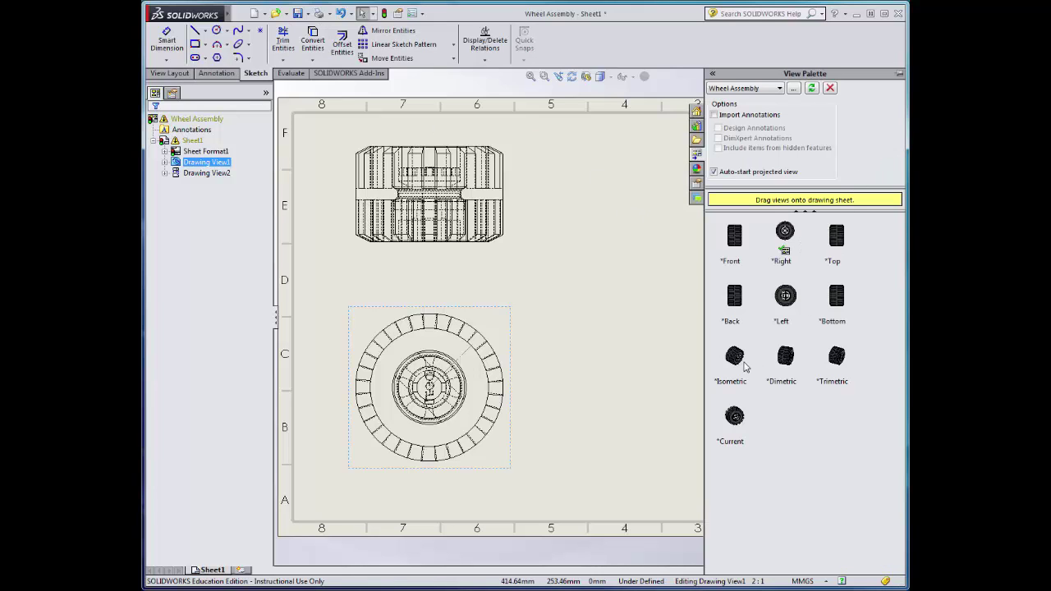
mouse_move(737, 370)
left_mouse_down()
mouse_move(629, 312)
mouse_move(805, 206)
left_mouse_up()
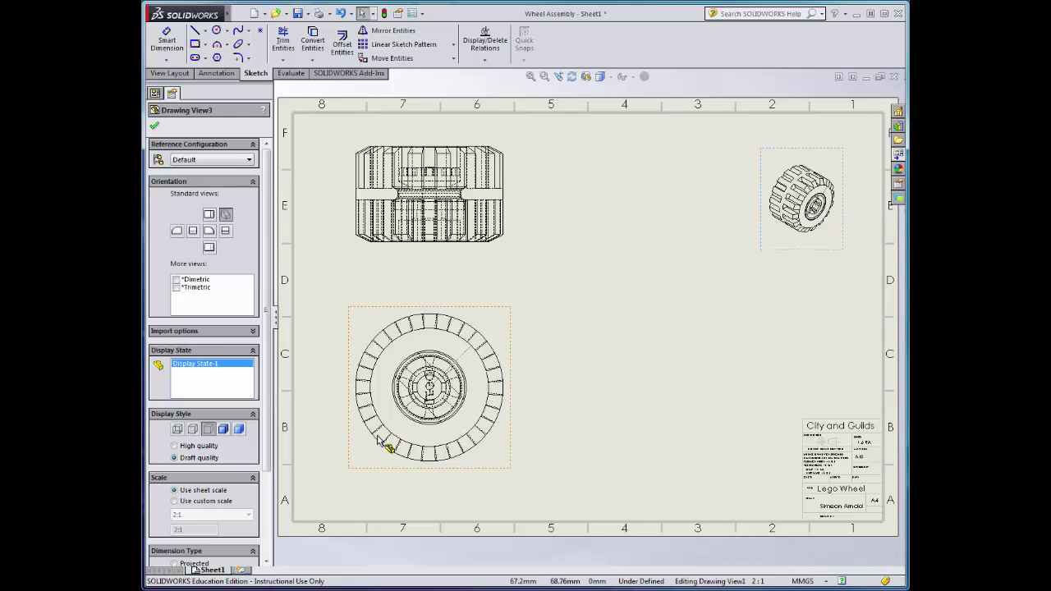
left_click(186, 503)
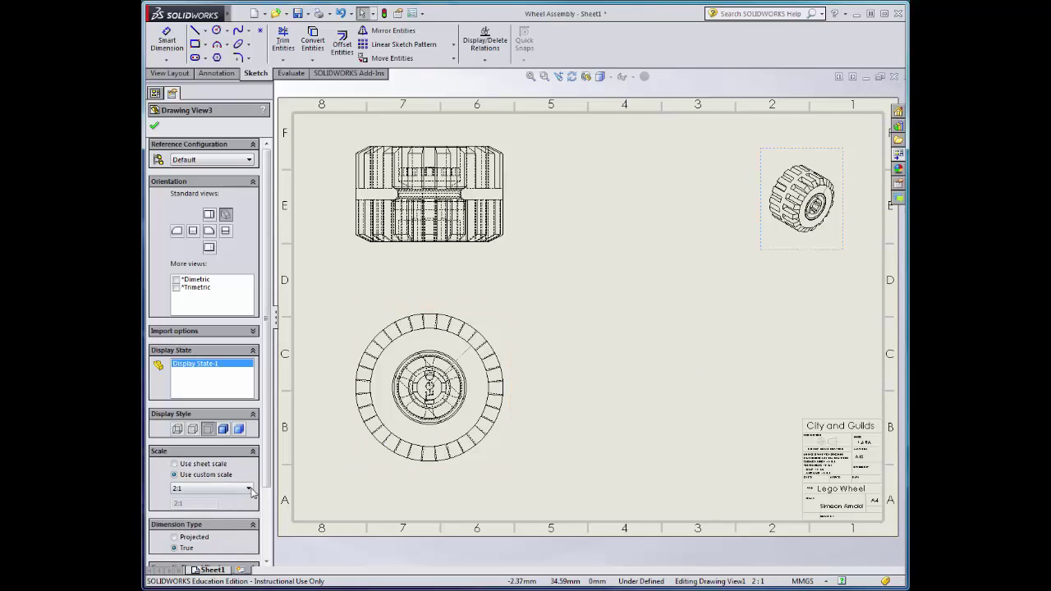
left_click(246, 488)
left_click(199, 569)
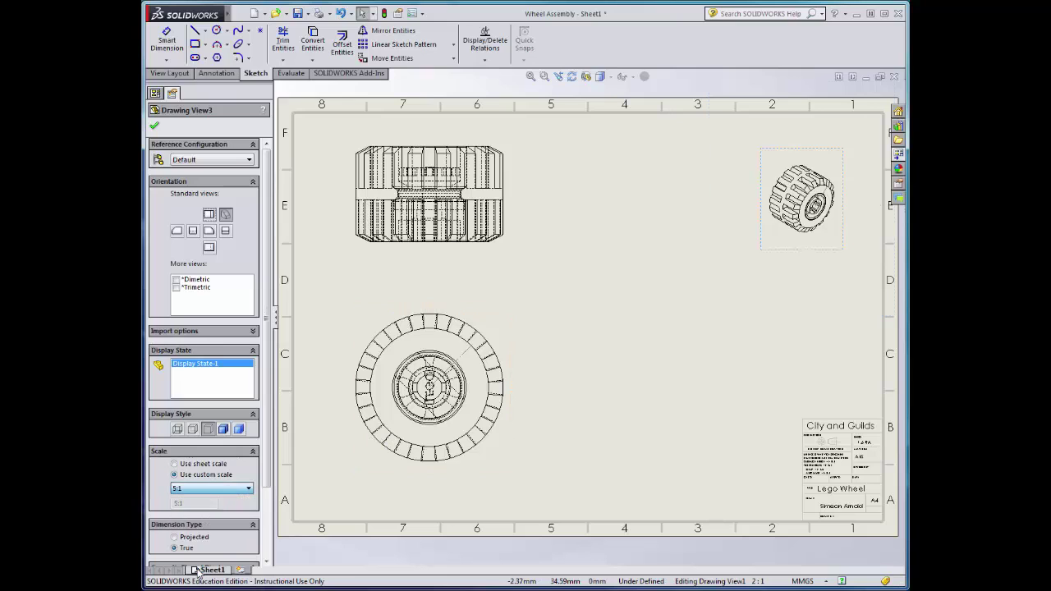
- Set the isometric view to Shaded With Edges and move it fully inside the sheet border
left_click(223, 429)
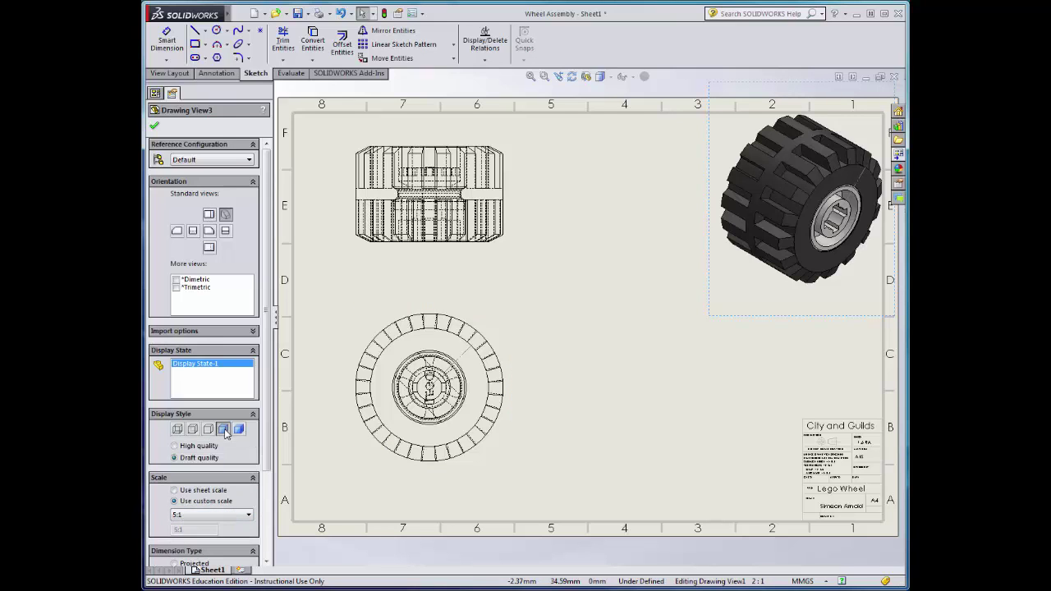
mouse_move(760, 322)
left_mouse_down()
mouse_move(724, 340)
mouse_move(740, 345)
left_mouse_up()
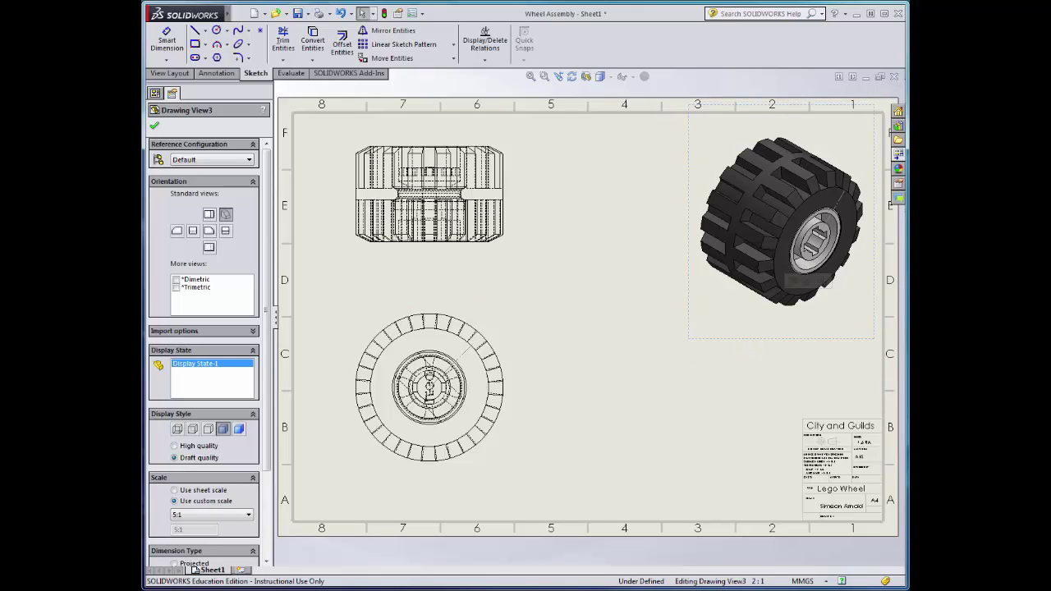
left_click(155, 127)
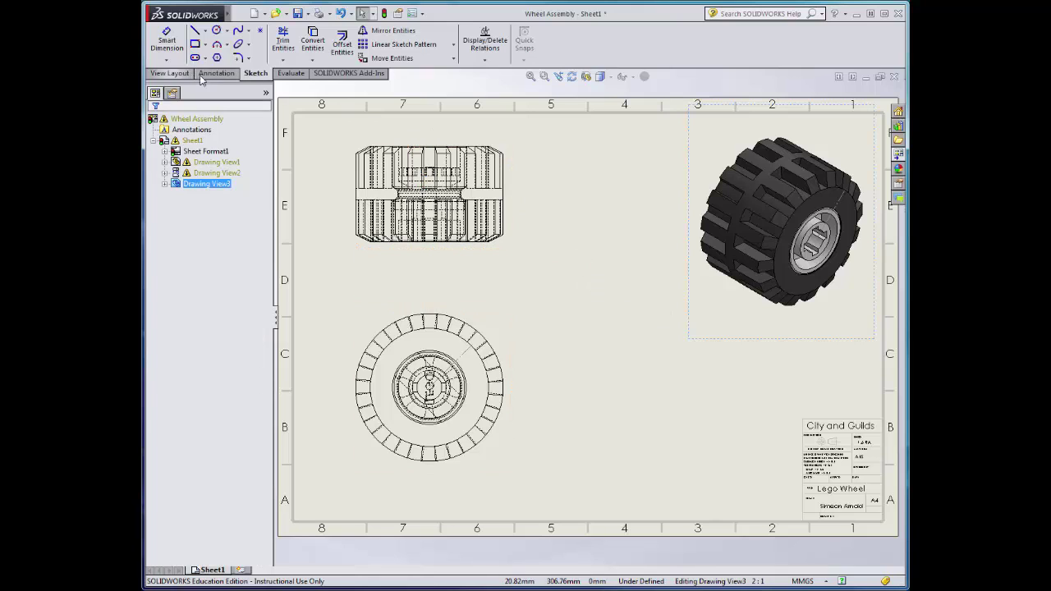
- Create a circular detail view of the projected view's upper-right corner and place it between that view and the isometric view
left_click(174, 73)
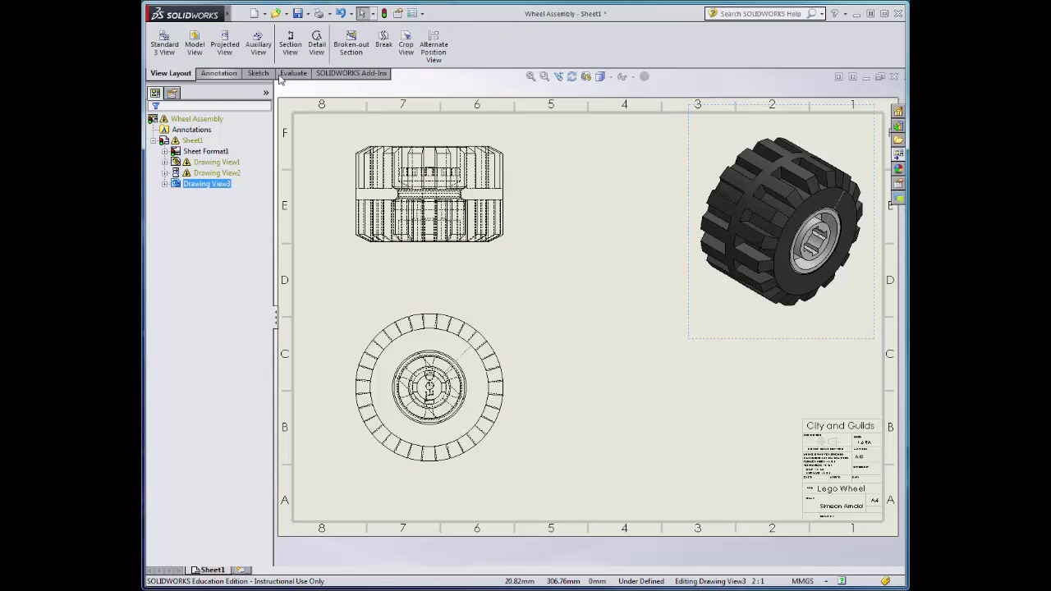
left_click(316, 41)
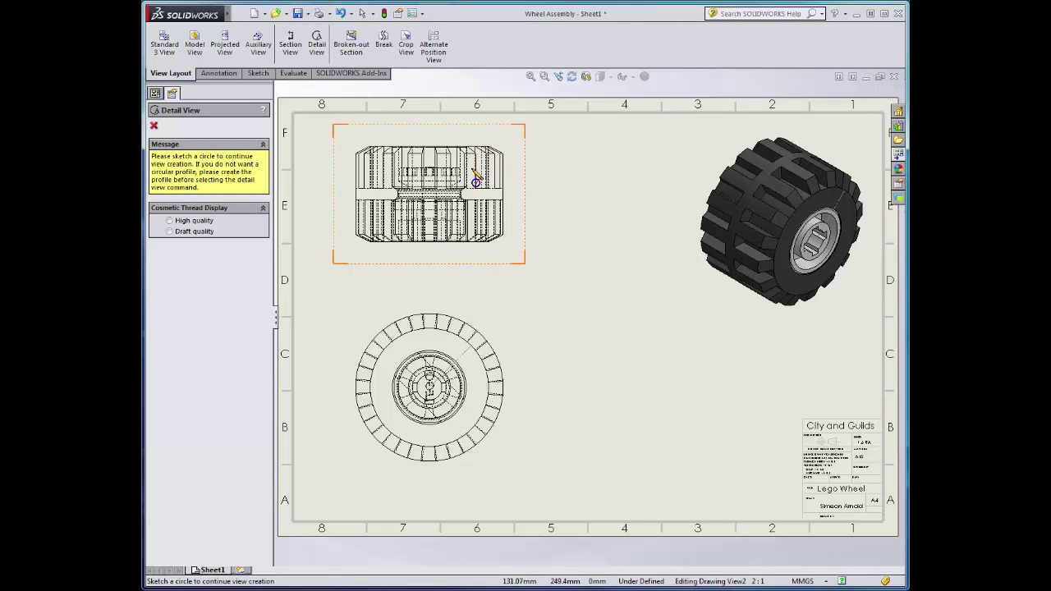
left_click(475, 170)
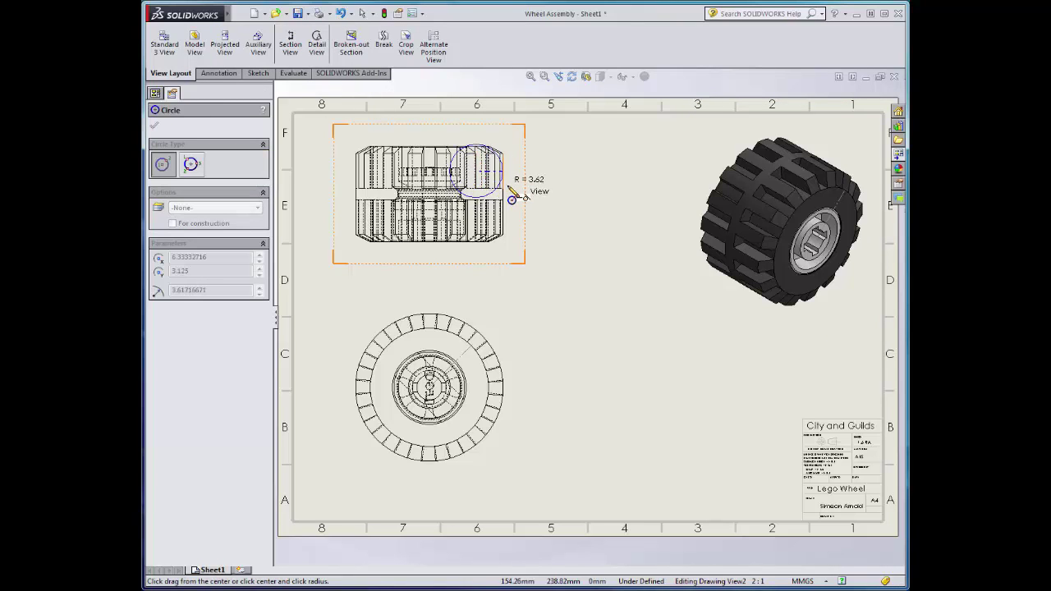
left_click(515, 203)
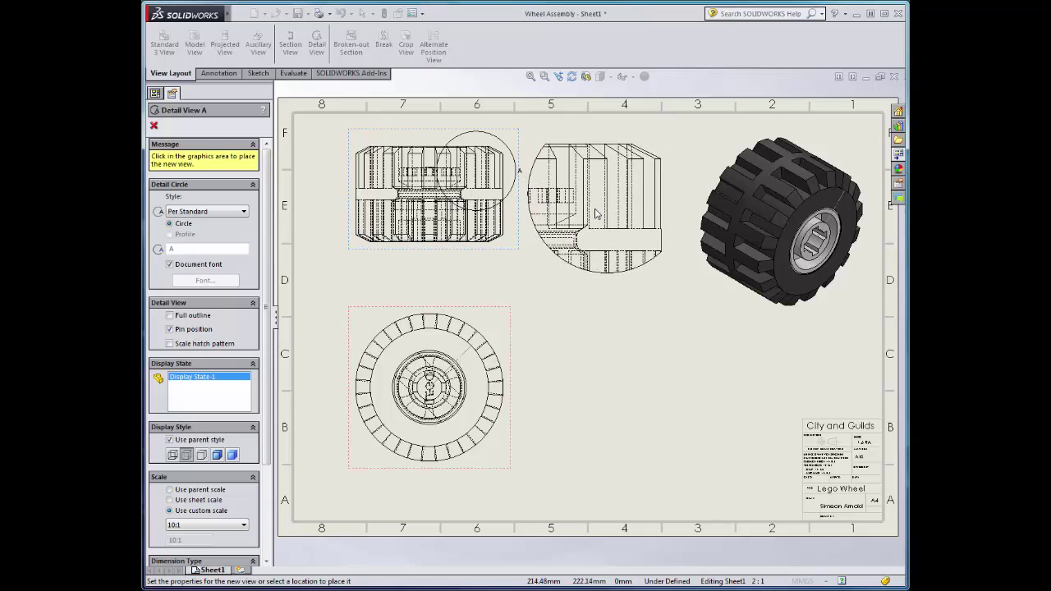
left_click(597, 215)
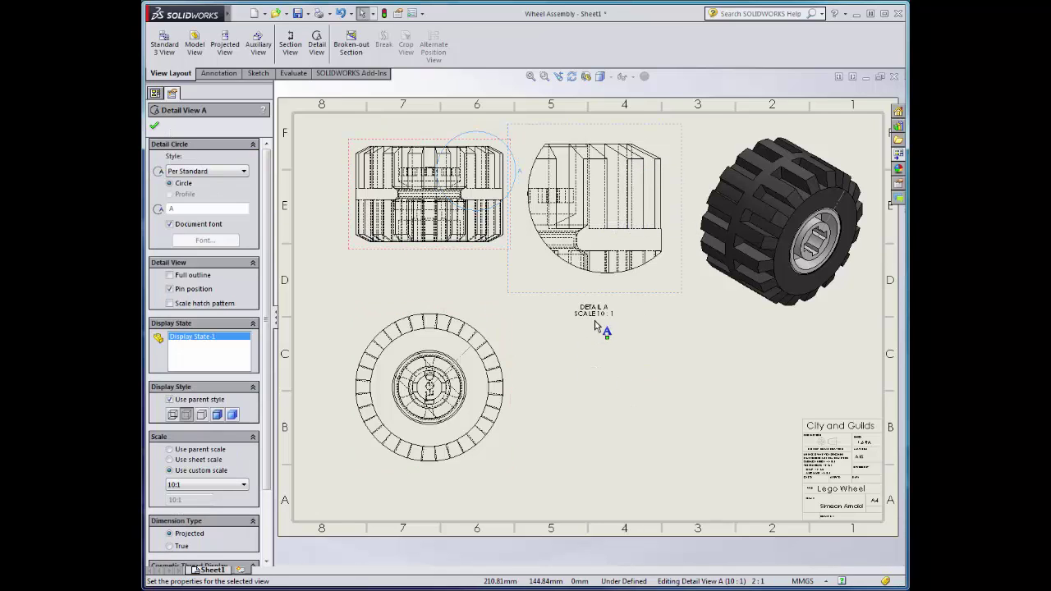
- Move the detail view's label up so it sits close beneath the view
left_click_drag(594, 315, 609, 302)
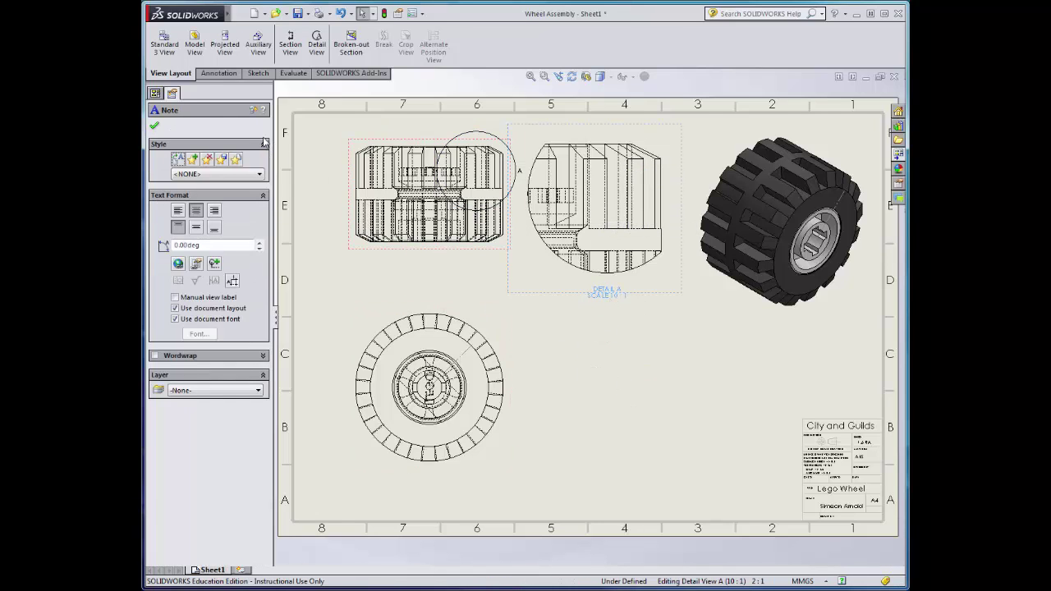
left_click(525, 361)
left_click(597, 421)
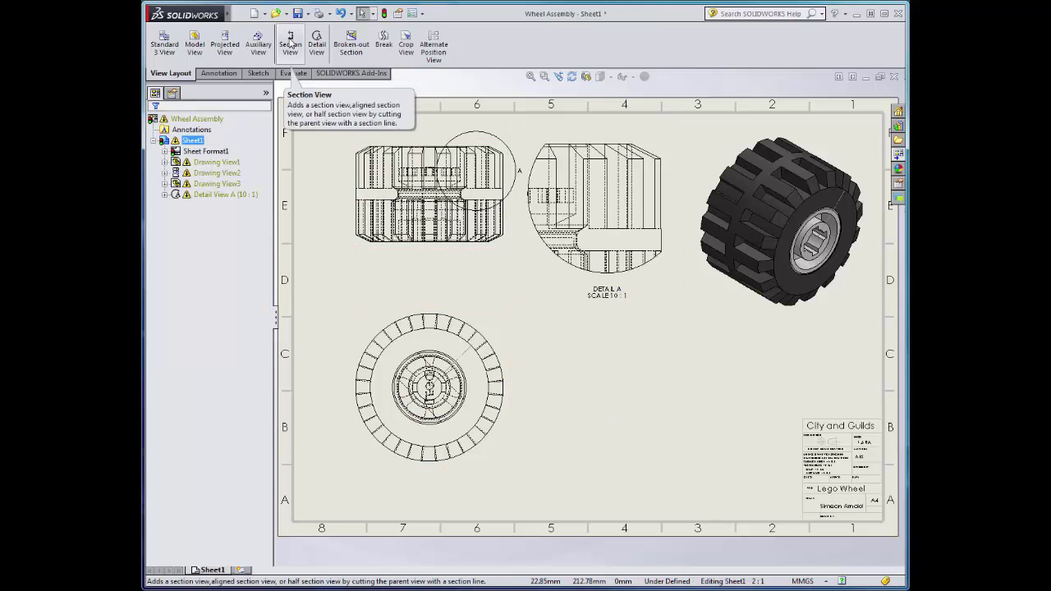
- Create a section view with a vertical cutting line through the Right view's centre and place it beside that view
left_click(290, 43)
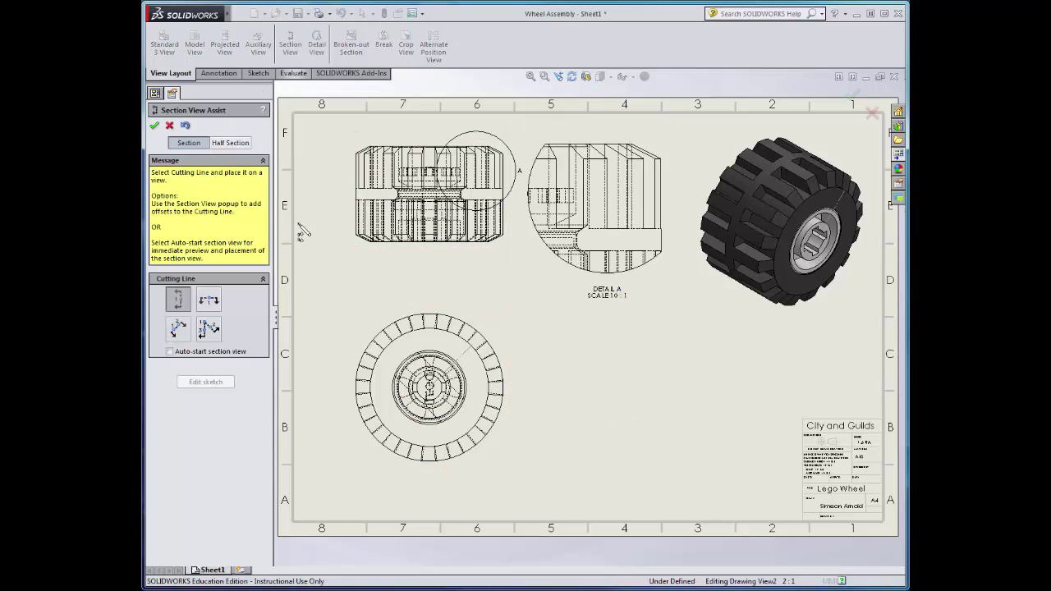
left_click(429, 346)
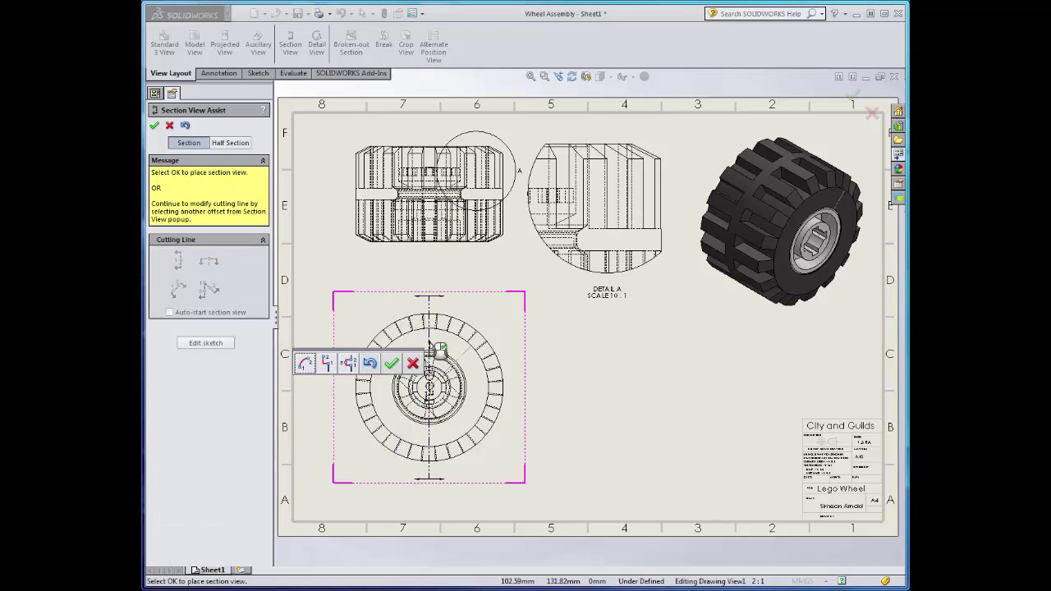
left_click(398, 366)
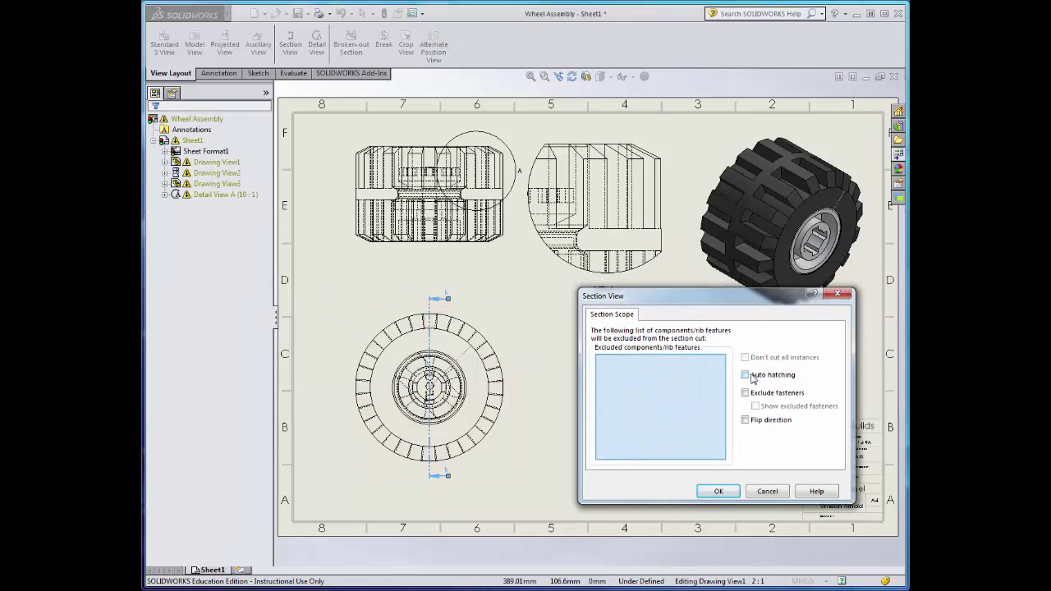
left_click(719, 491)
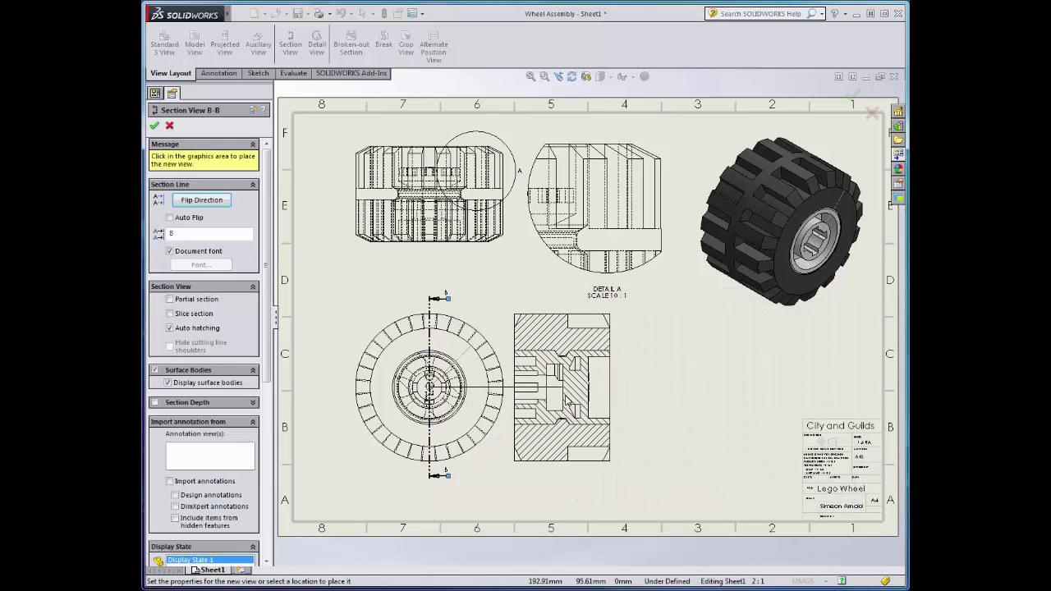
left_click(575, 398)
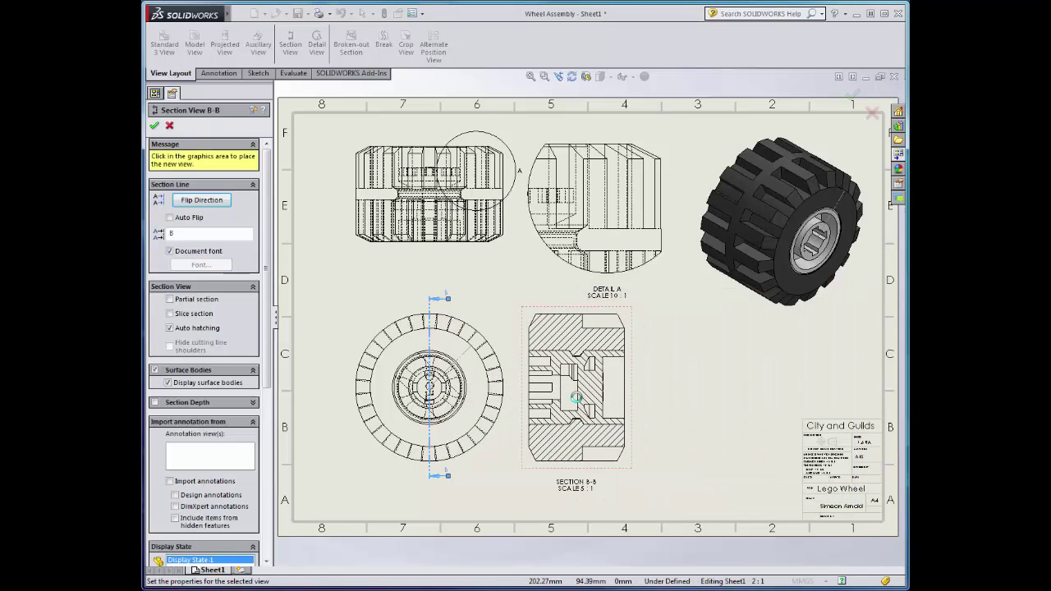
left_click(154, 125)
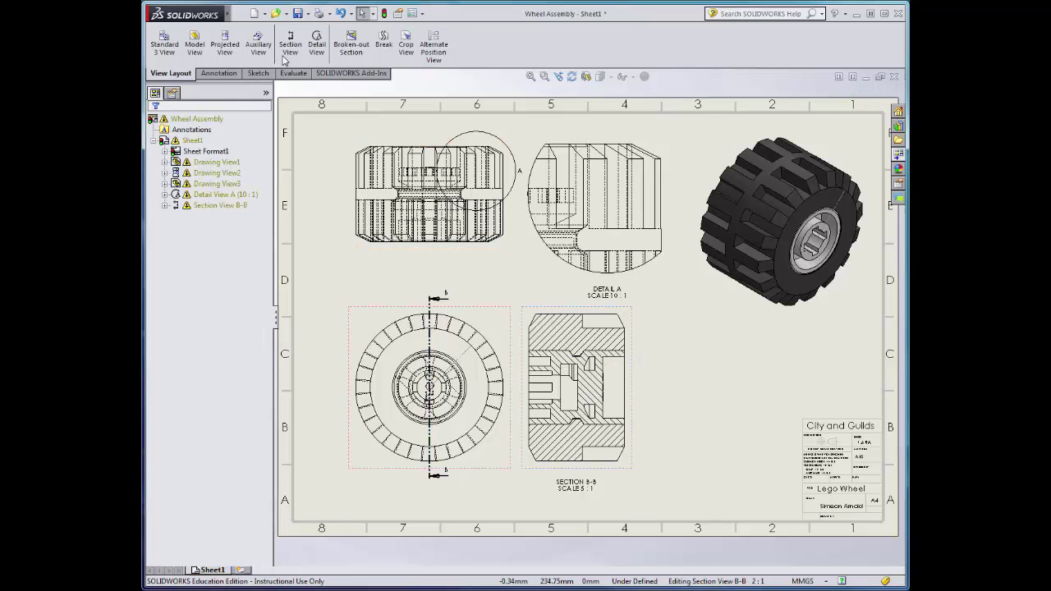
- Create a second section view with a vertical cutting line slightly right of the Right view's centre, placed beyond the first section
left_click(286, 54)
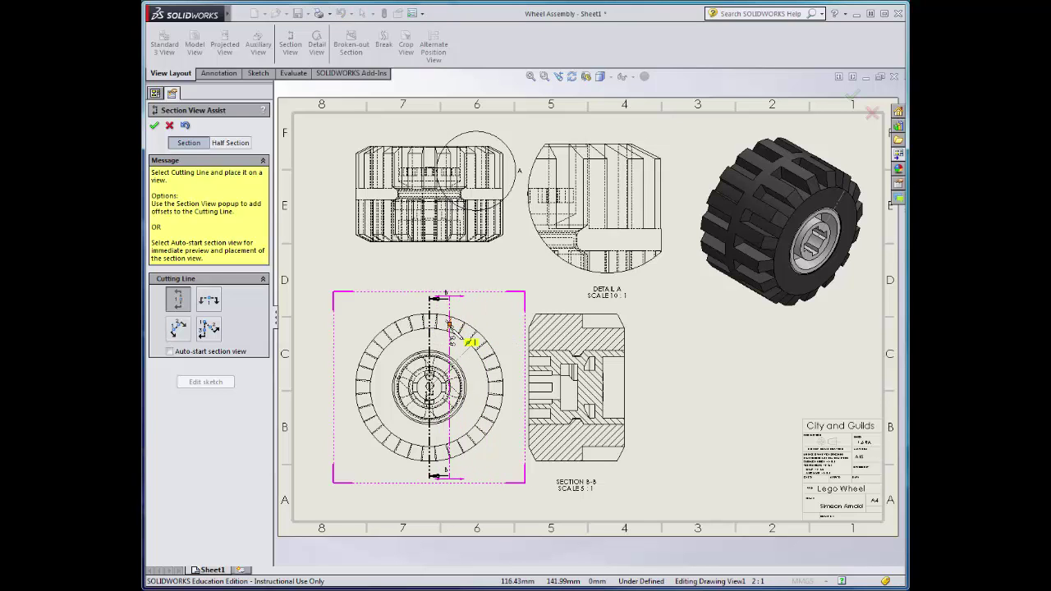
left_click(450, 326)
left_click(412, 348)
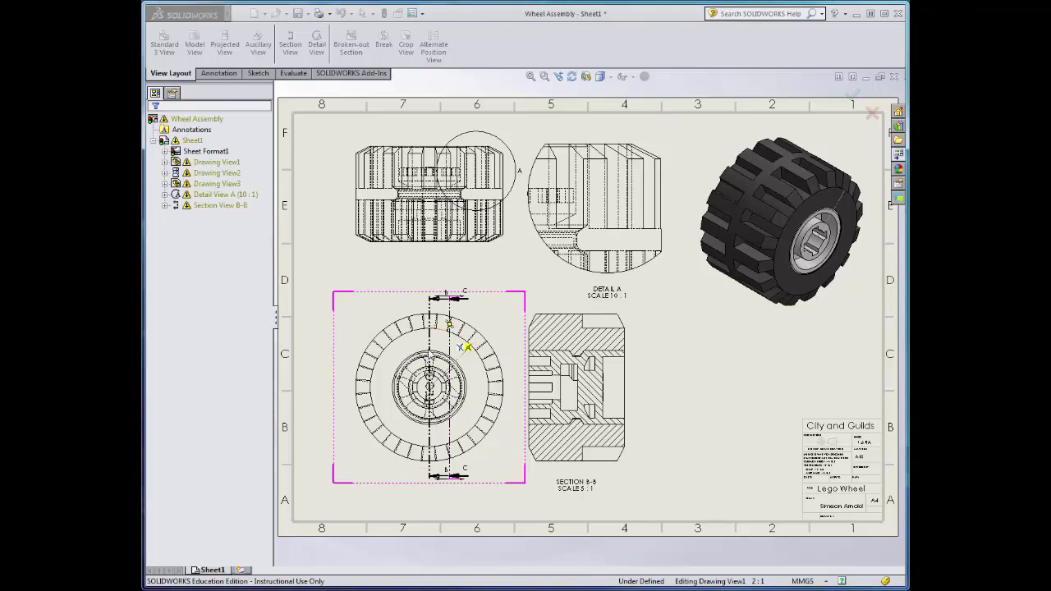
left_click(718, 491)
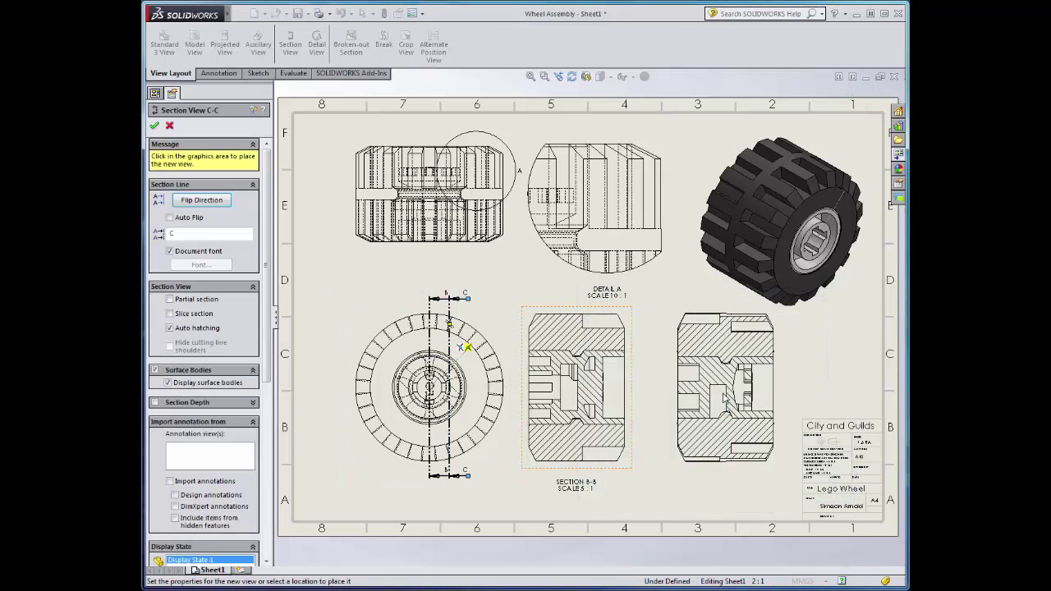
left_click(708, 392)
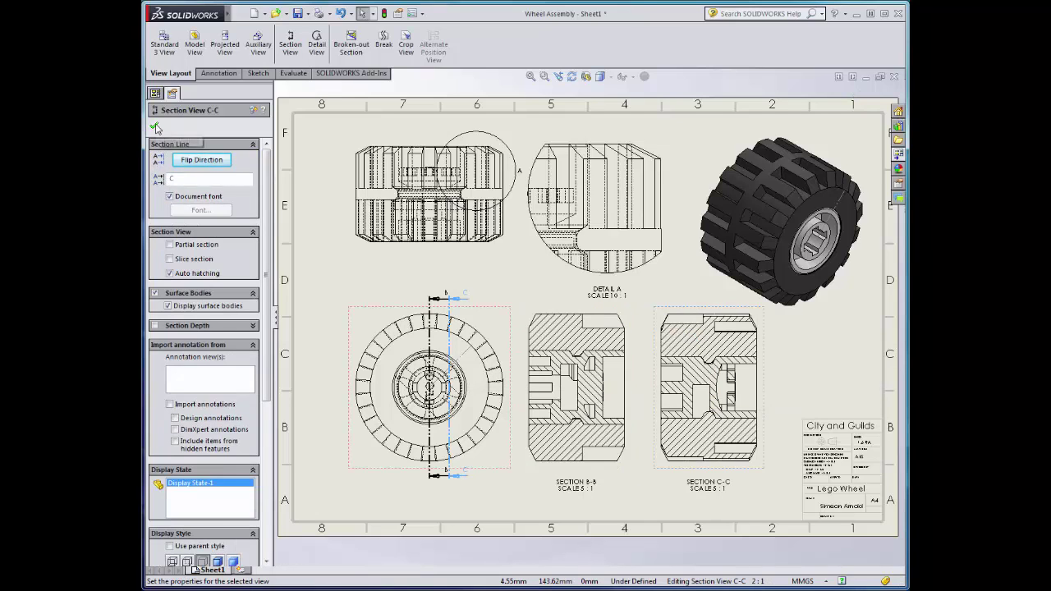
- Delete section view C-C along with its vertical cutting line on the Right view
left_click(156, 128)
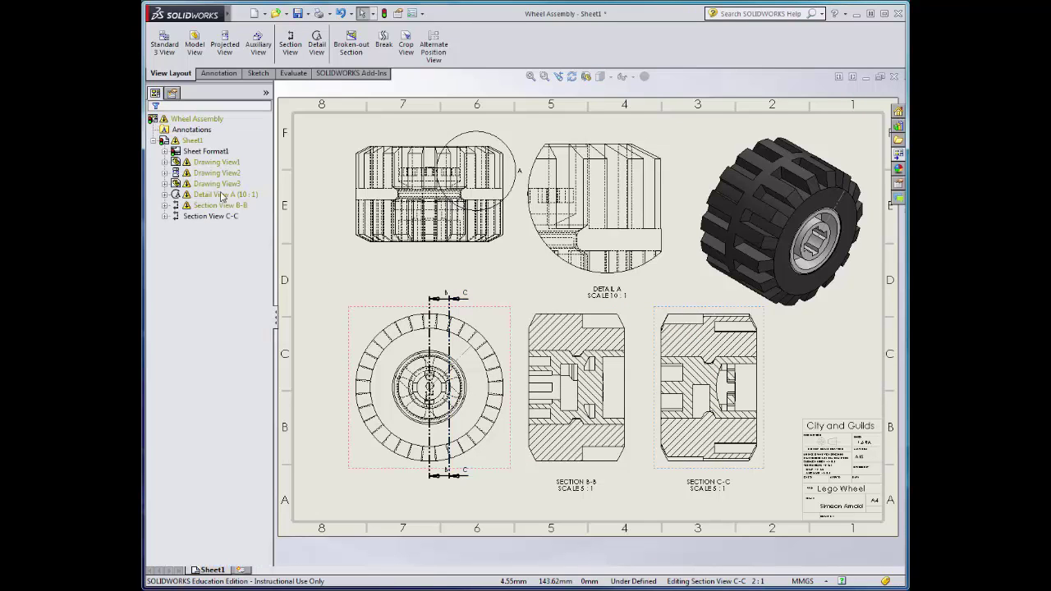
left_click(746, 476)
key("Delete")
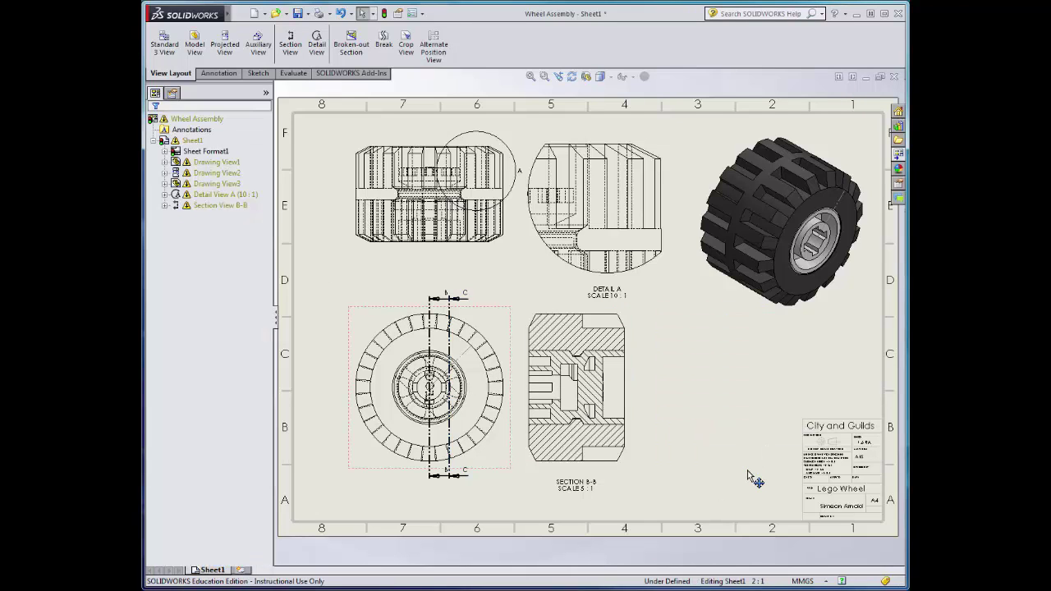
left_click(466, 299)
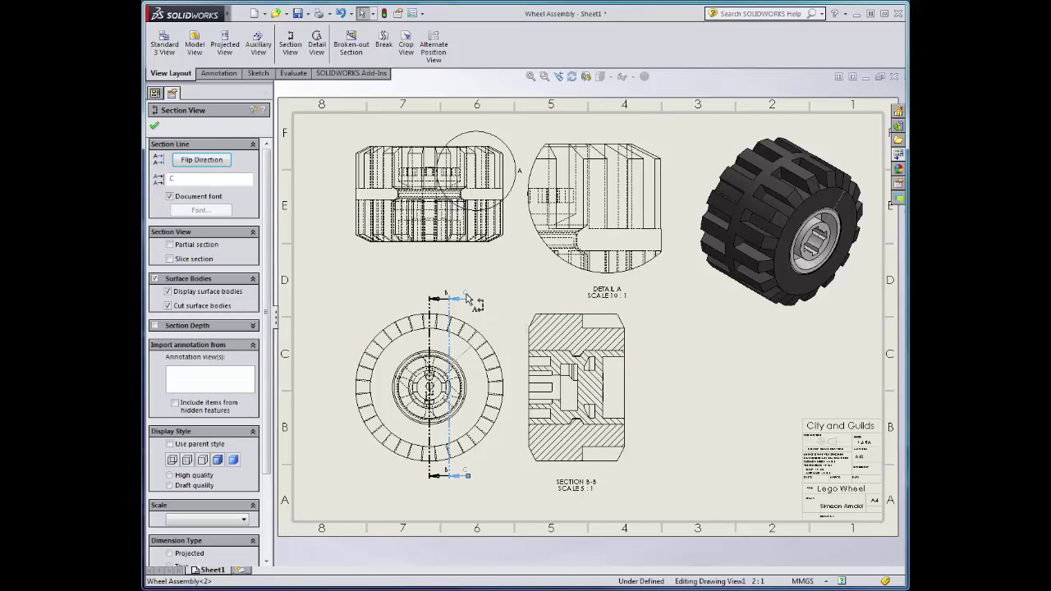
key("Delete")
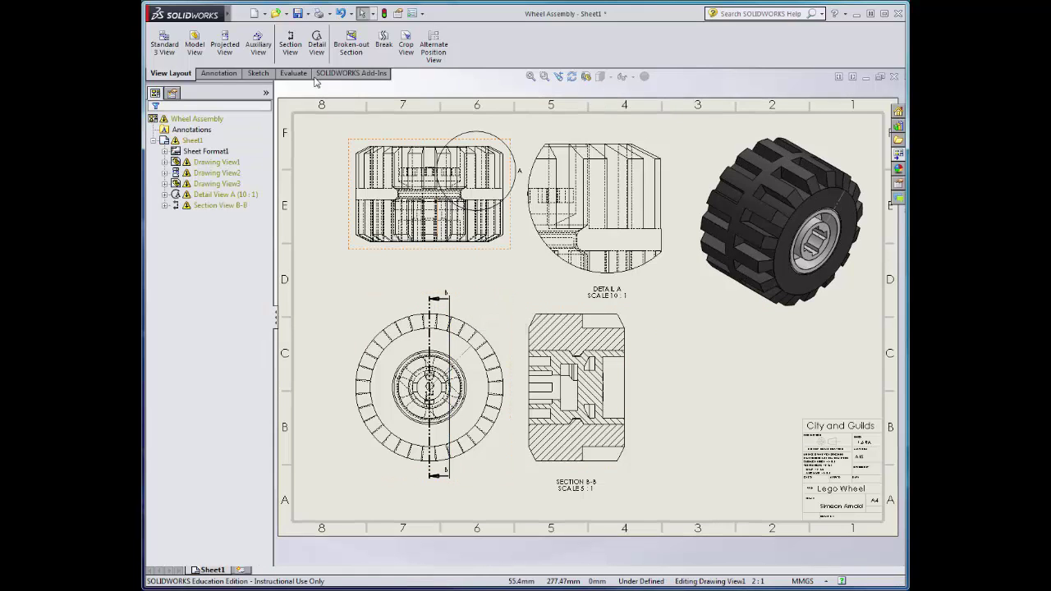
- Create a section view with a vertical cutting line just right of the Right view's hub, placed beyond section B-B
left_click(291, 44)
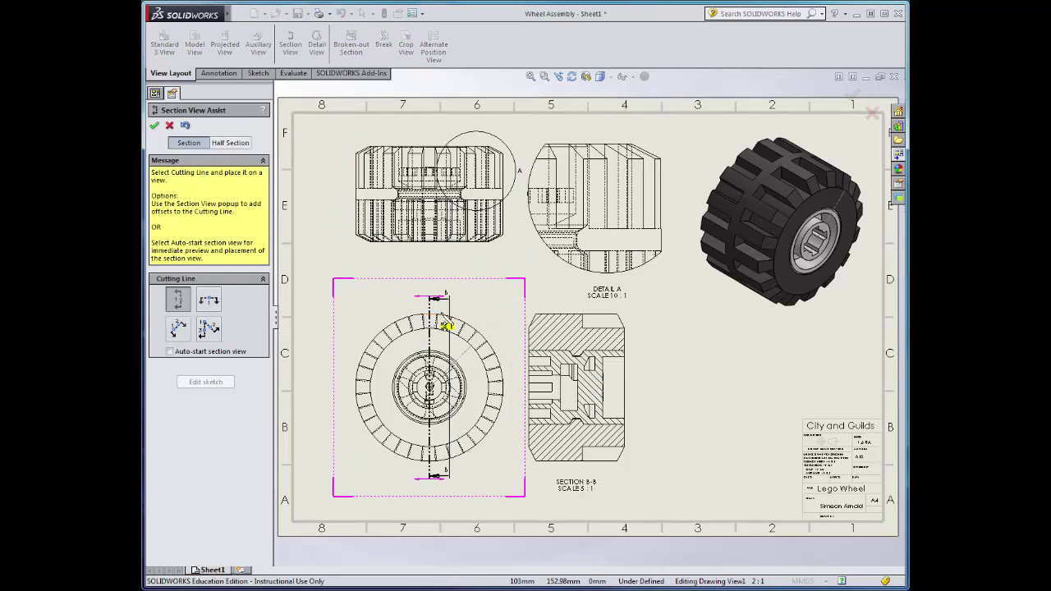
left_click(480, 322)
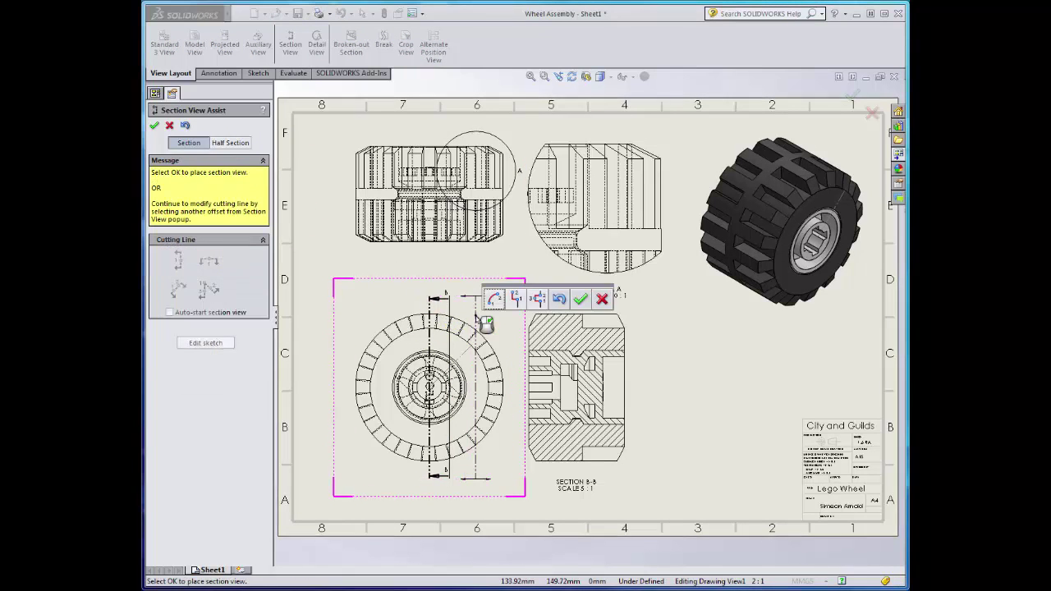
left_click(580, 299)
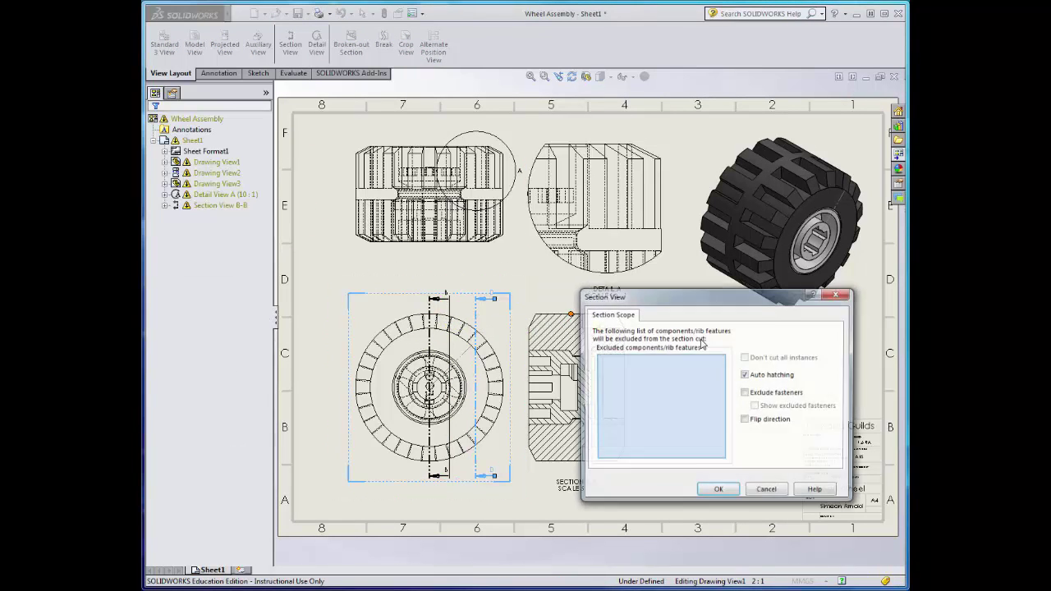
left_click(719, 491)
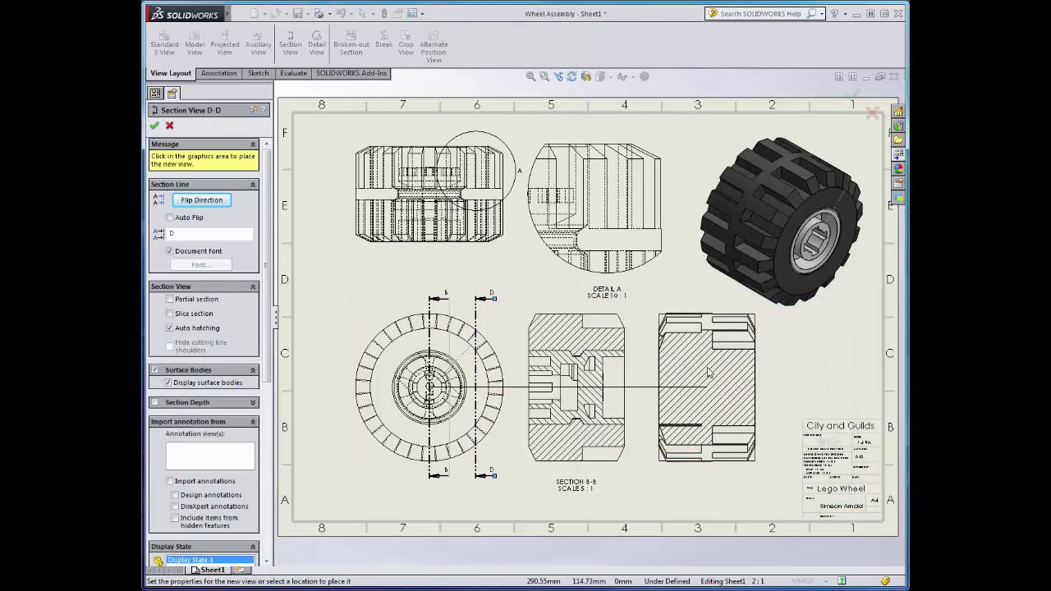
left_click(708, 371)
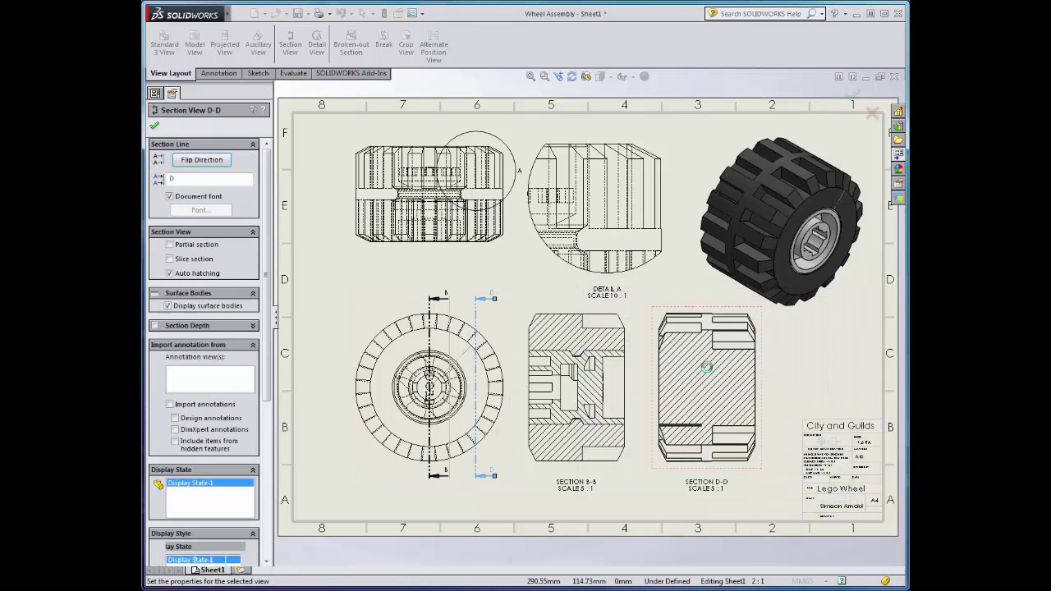
- Change the new section view's label letter to C
left_click(496, 298)
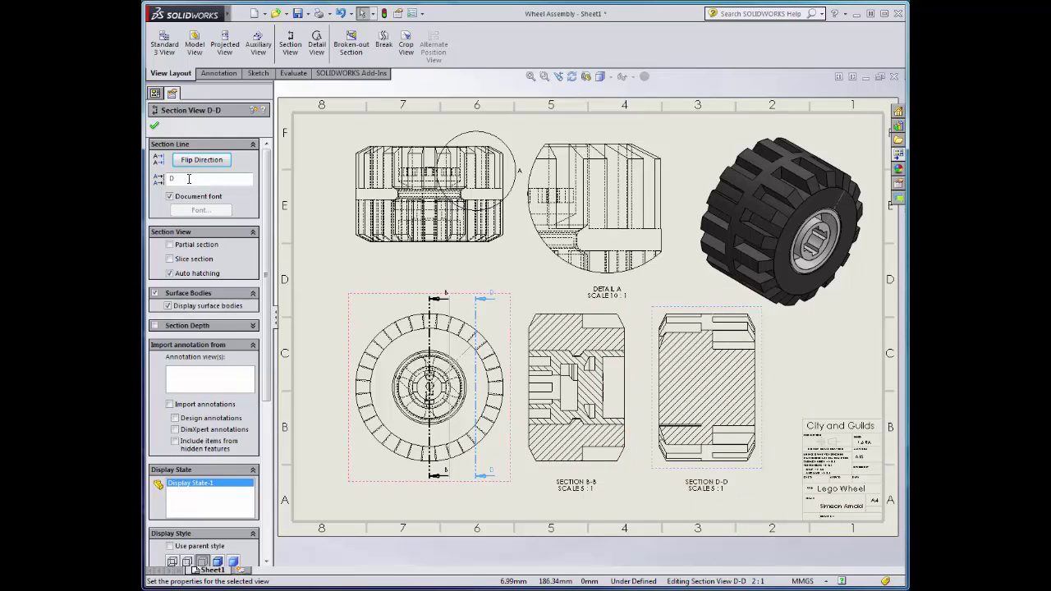
type("C")
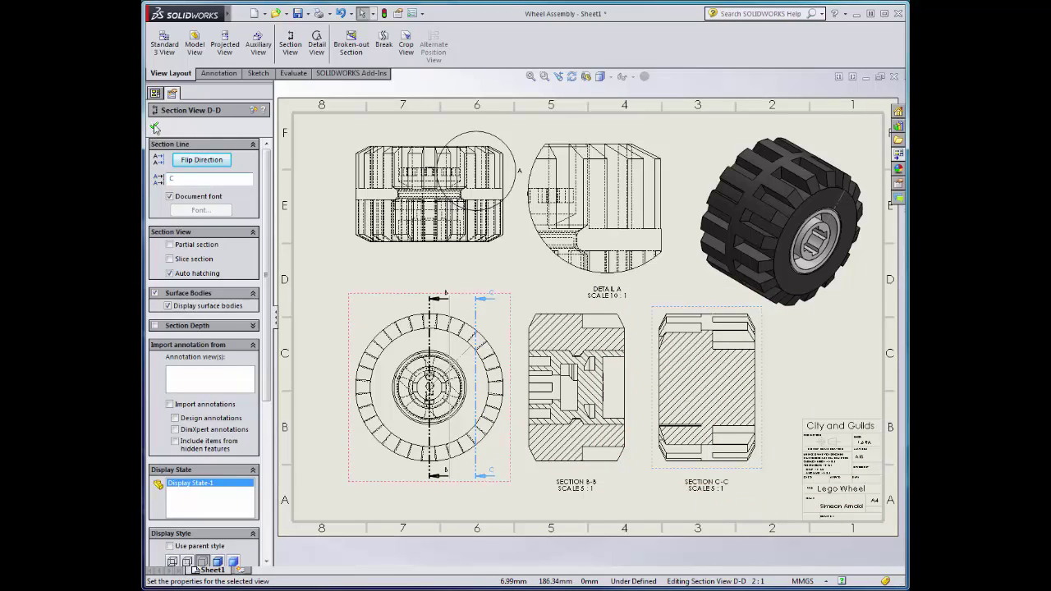
left_click(155, 126)
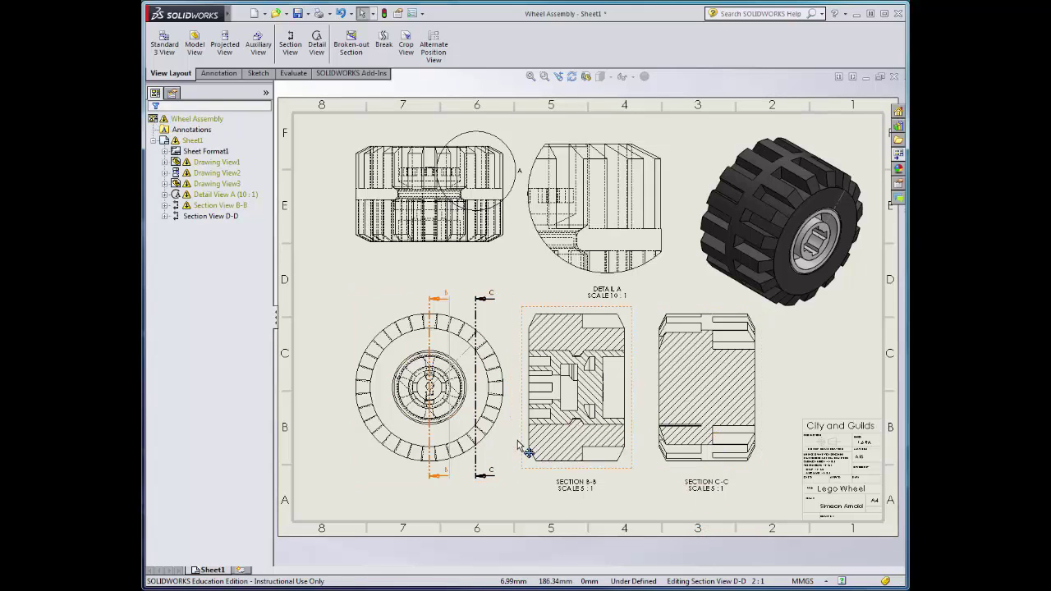
- Reposition the views: the Right view left and slightly down, the detail view left, and the isometric view slightly up
mouse_move(511, 452)
left_mouse_down()
mouse_move(484, 448)
mouse_move(475, 467)
left_mouse_up()
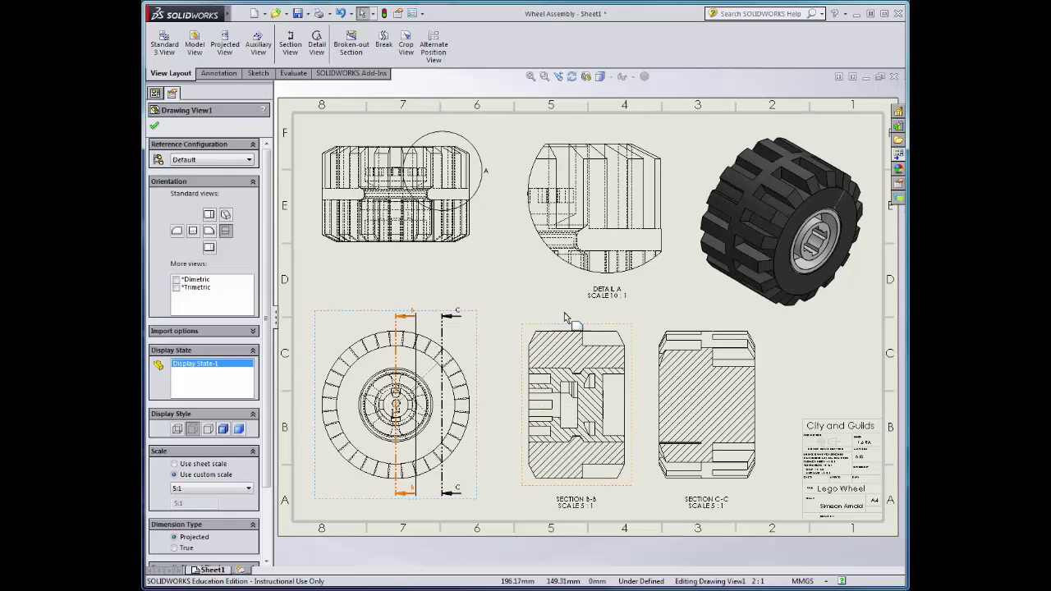
left_click(532, 293)
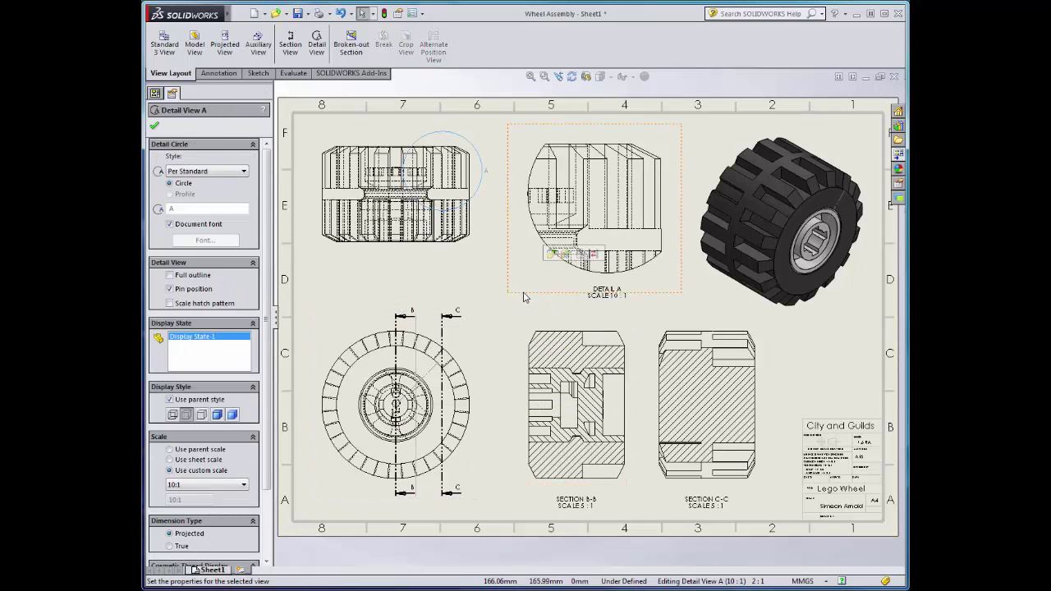
left_click_drag(524, 293, 495, 294)
left_click(828, 335)
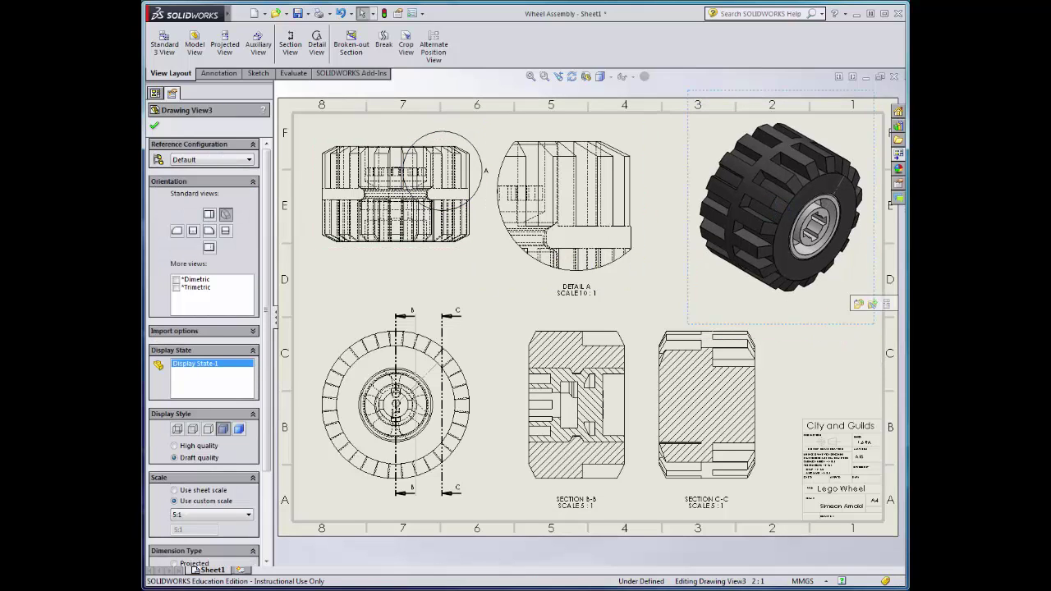
left_click(155, 126)
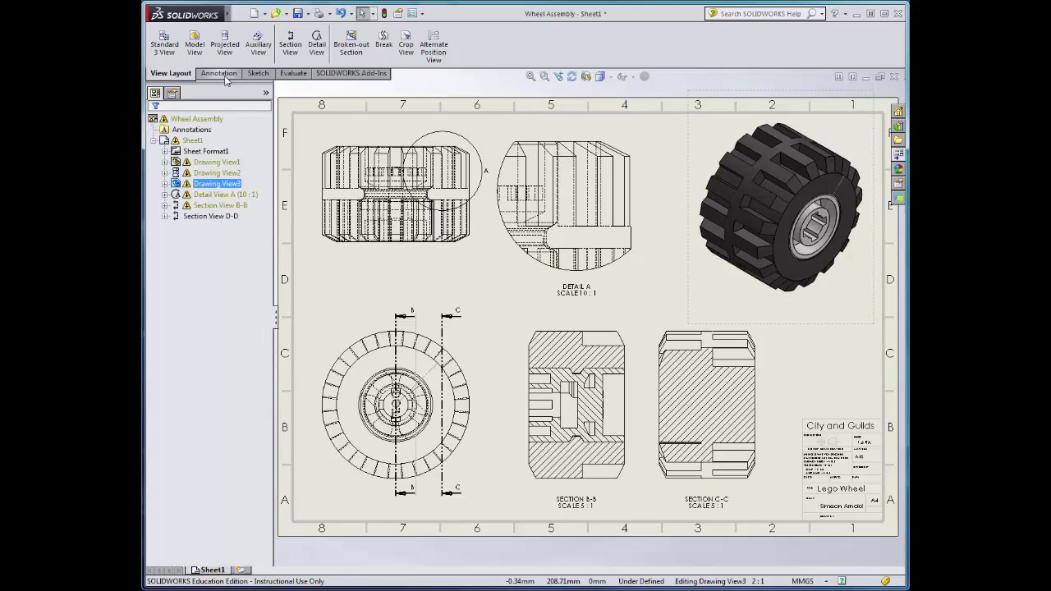
- Add the note "ISOMETRIC VIEW: SCALE 5:1" below the isometric view
left_click(219, 73)
left_click(284, 41)
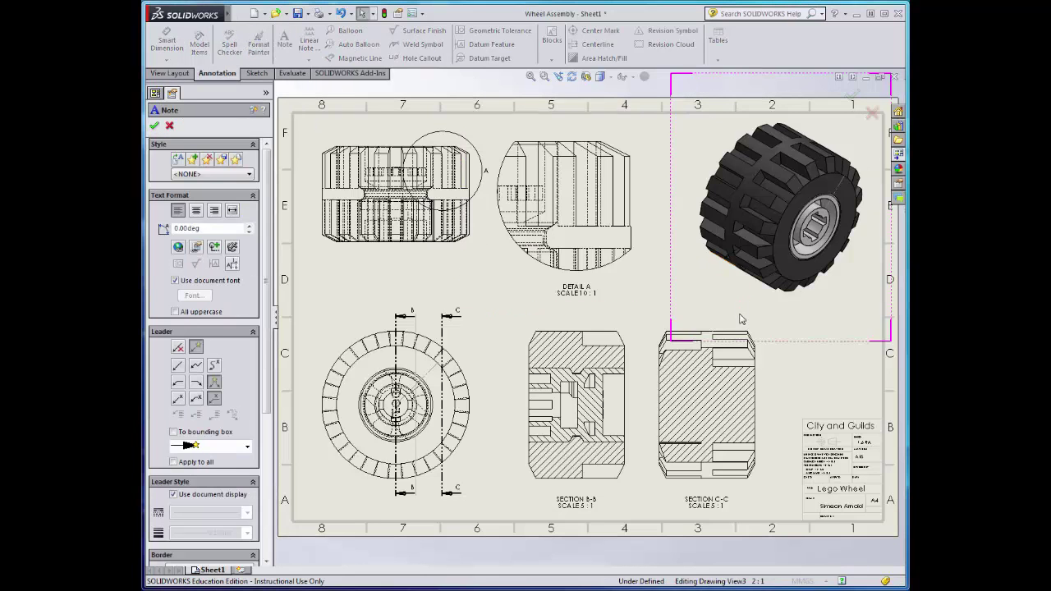
left_click(790, 331)
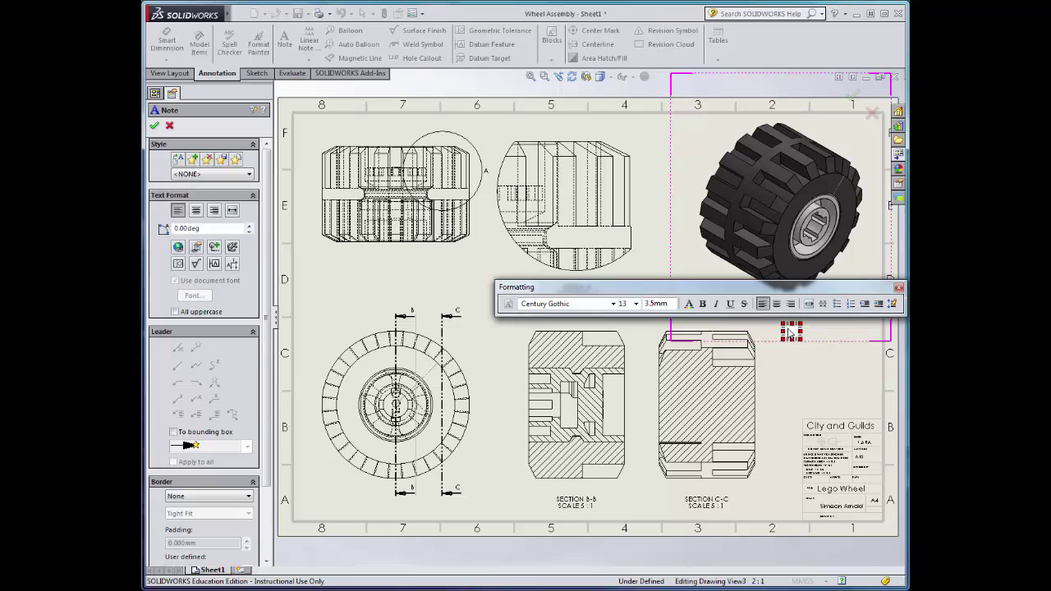
type("SOMET")
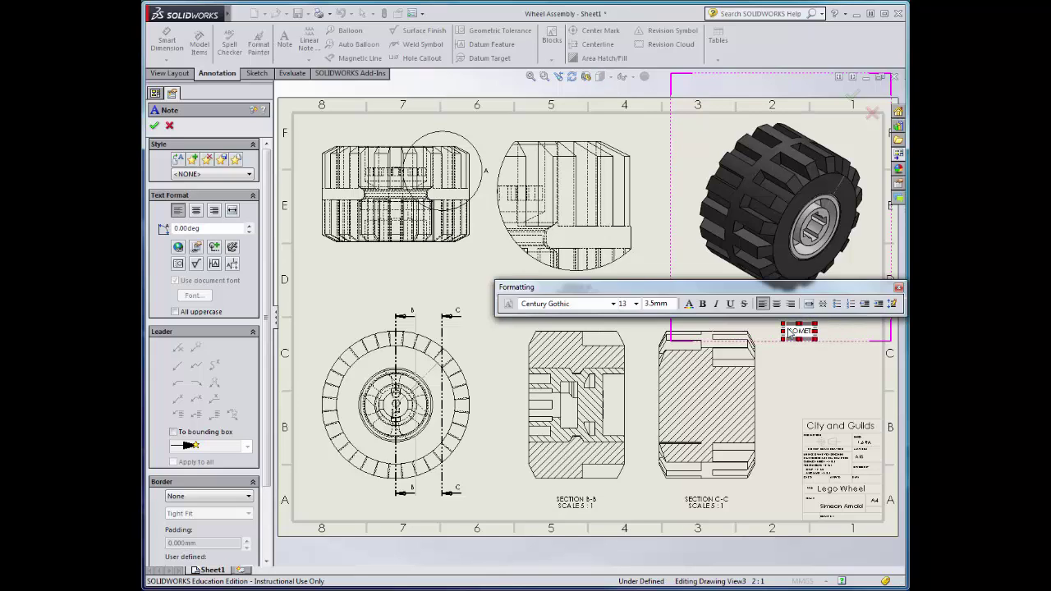
type("RIC VIEW")
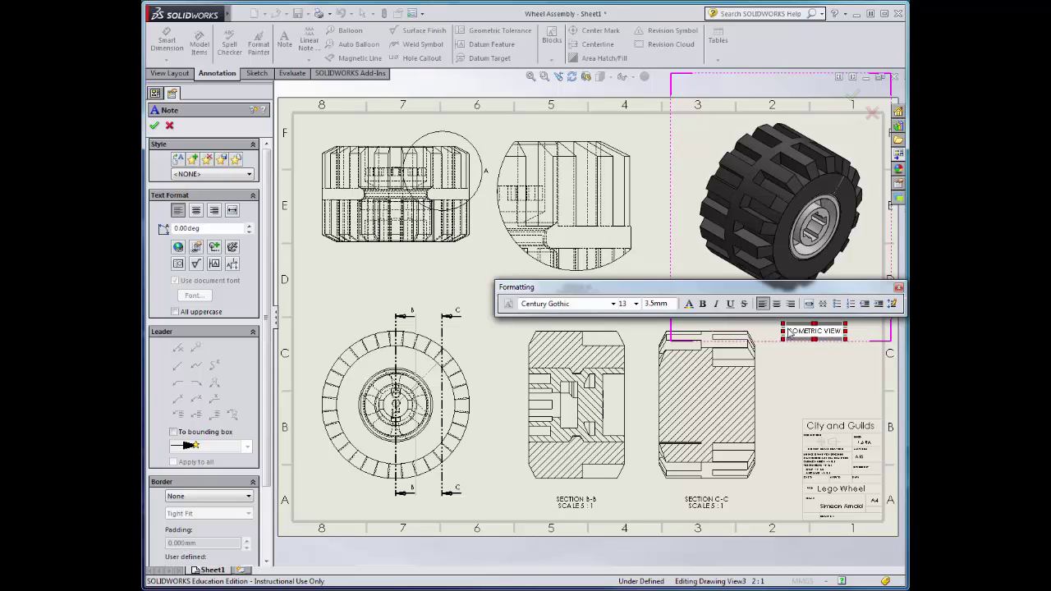
type(": SCALE 5:1")
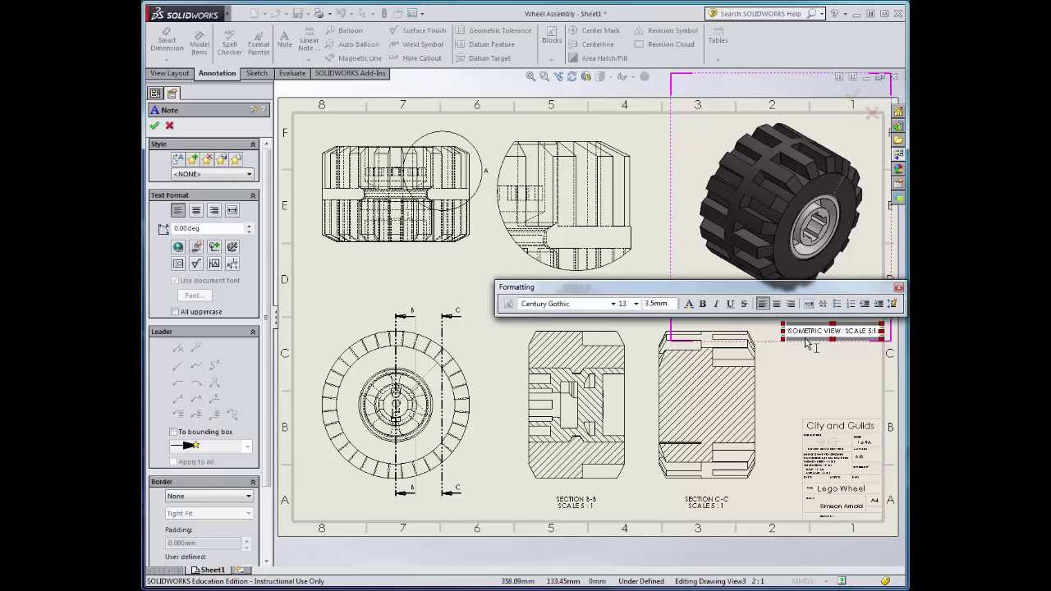
left_click(824, 353)
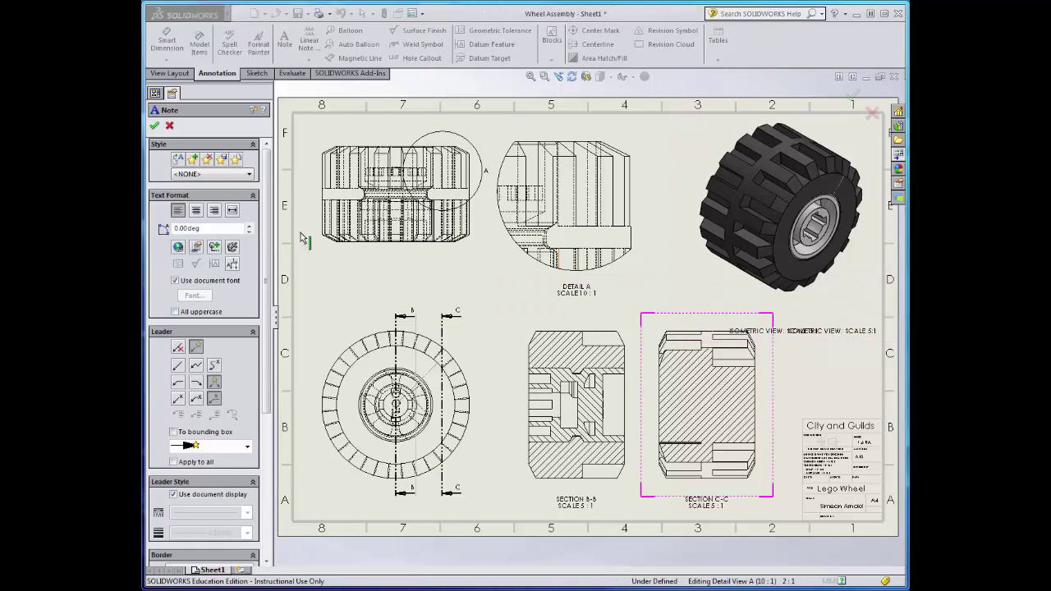
left_click(155, 125)
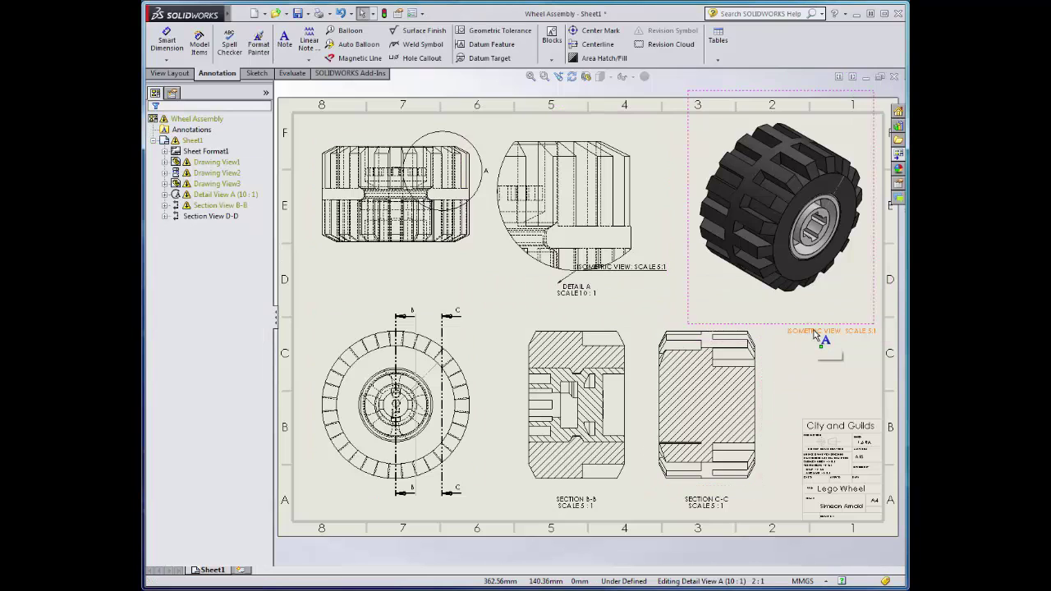
- Move the isometric view's scale note up and left so it sits centred close beneath the wheel
left_click_drag(815, 337, 767, 312)
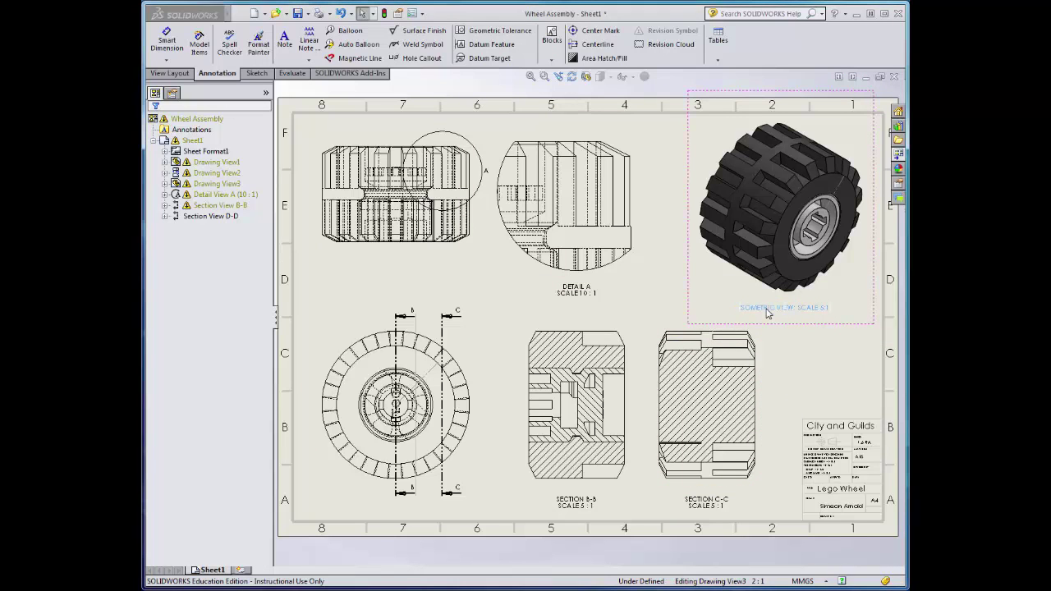
left_click(155, 127)
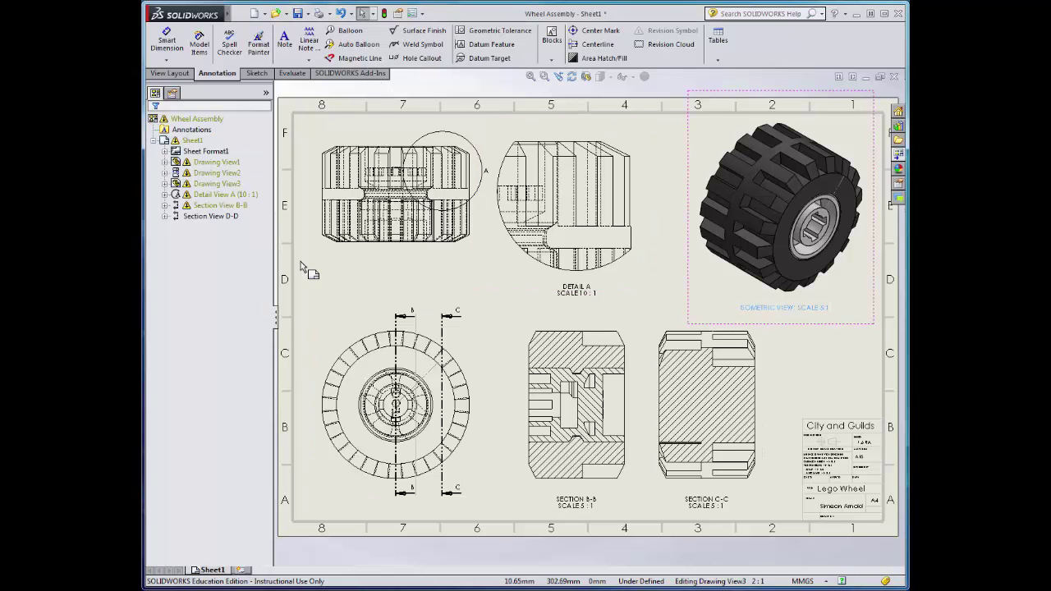
scroll(593, 336, "up", 1)
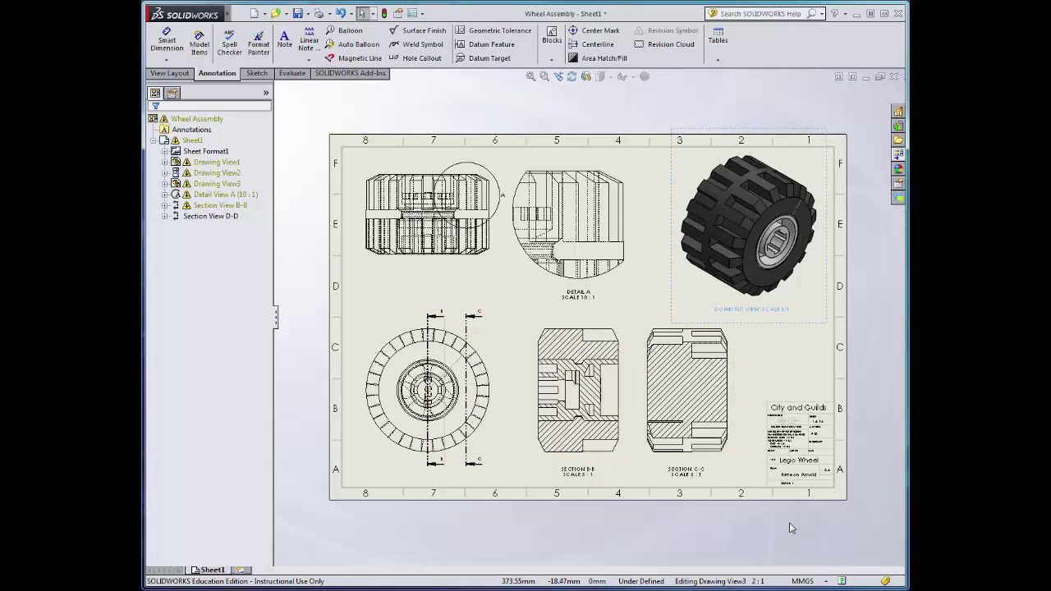